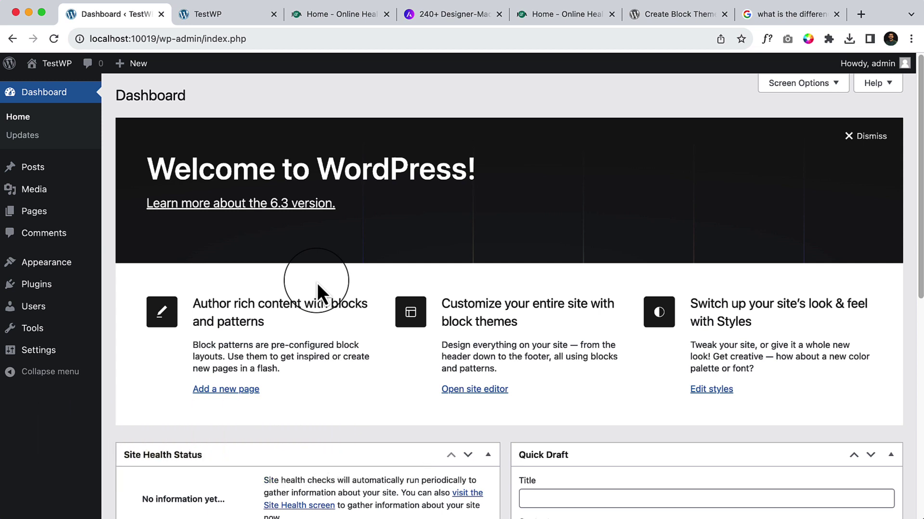
Step: Bring up the Appearance submenu in the Dashboard's admin sidebar
mouse_move(14, 268)
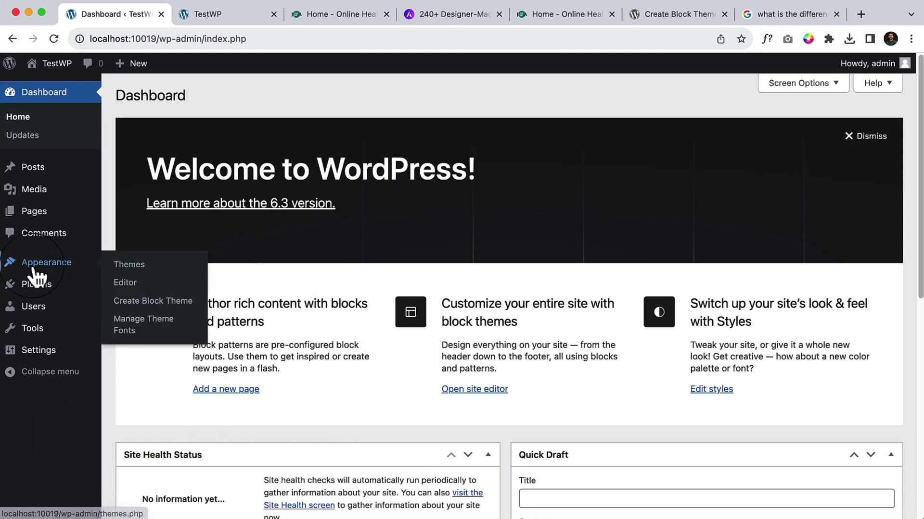
Step: Open the Site Editor's Navigation panel, check the menu's actions, and briefly enter menu editing
click(136, 288)
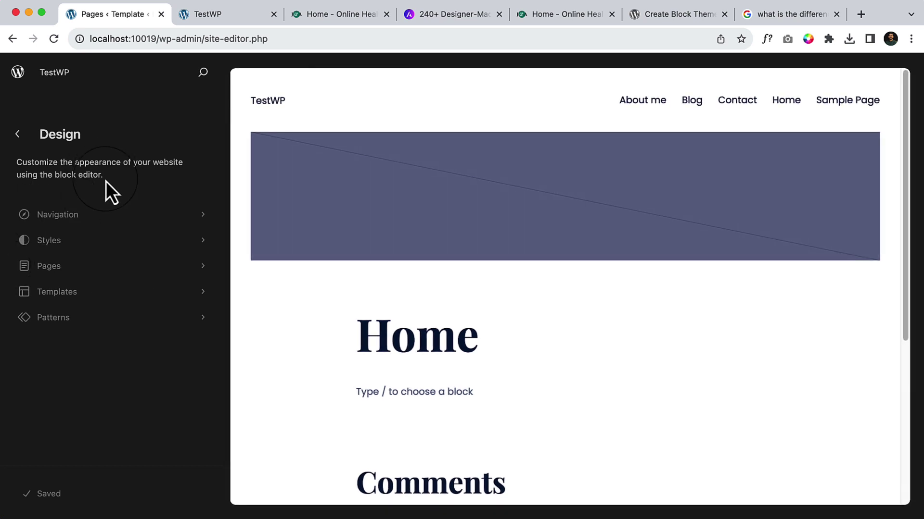
click(116, 219)
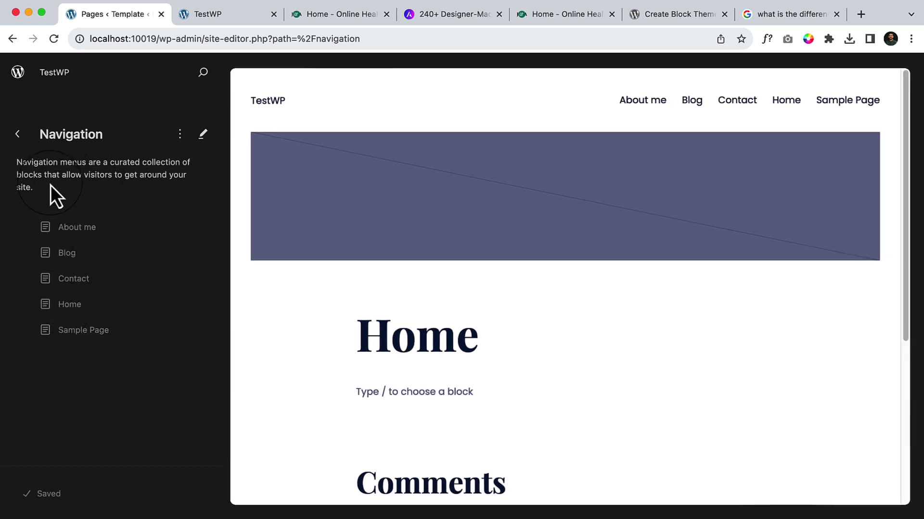
click(180, 135)
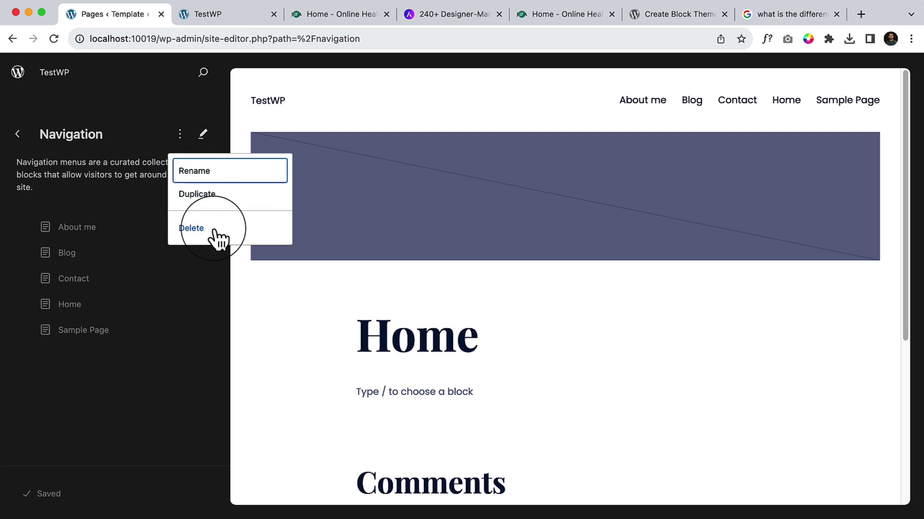
click(178, 388)
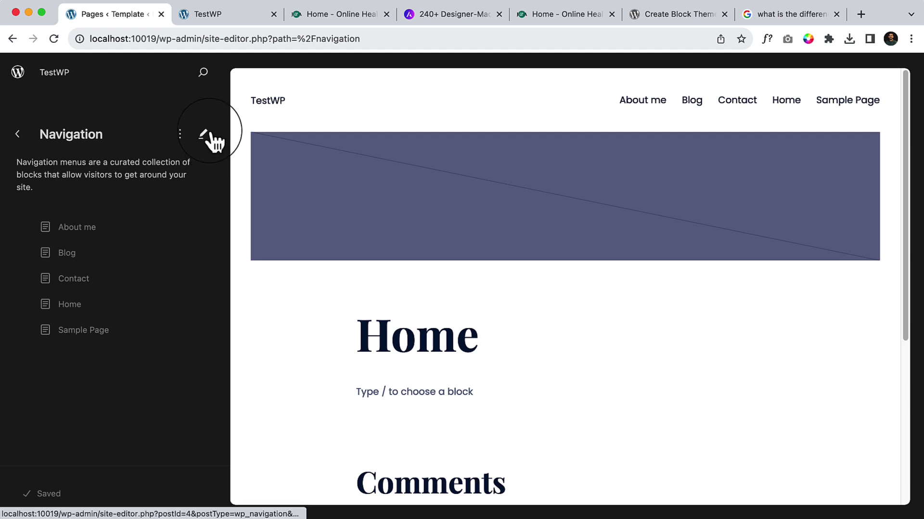
click(206, 134)
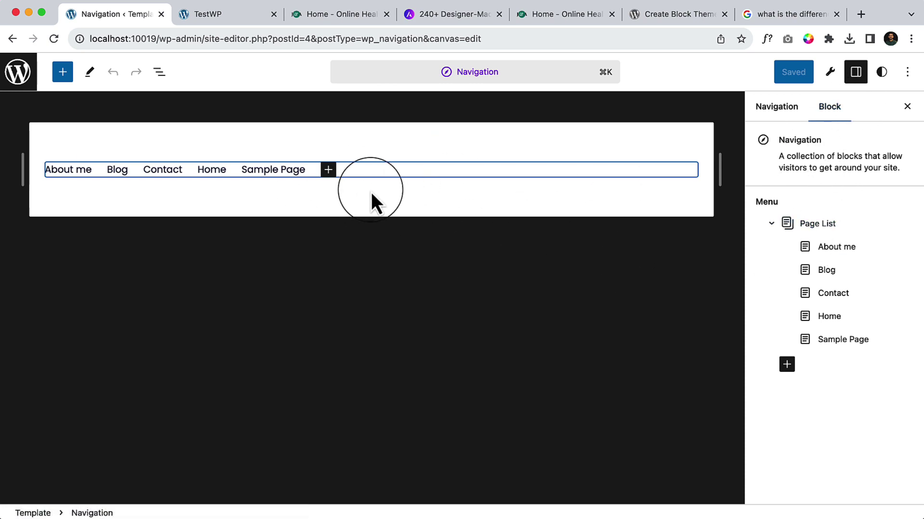
click(17, 86)
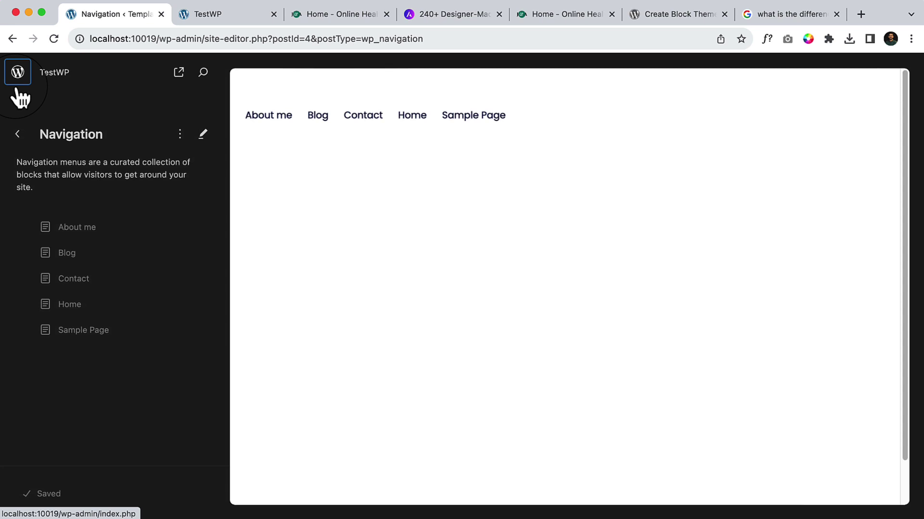
Step: Return to the Design overview and browse the Styles variations
click(18, 136)
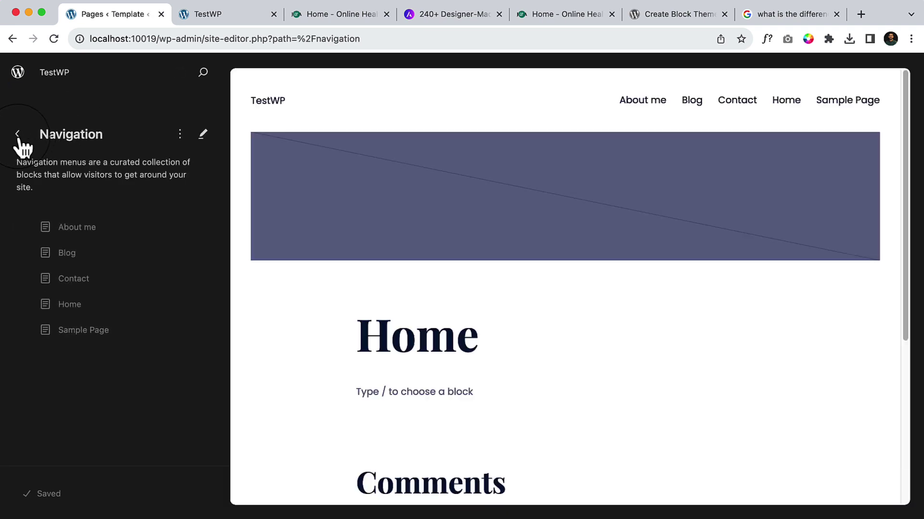
click(18, 134)
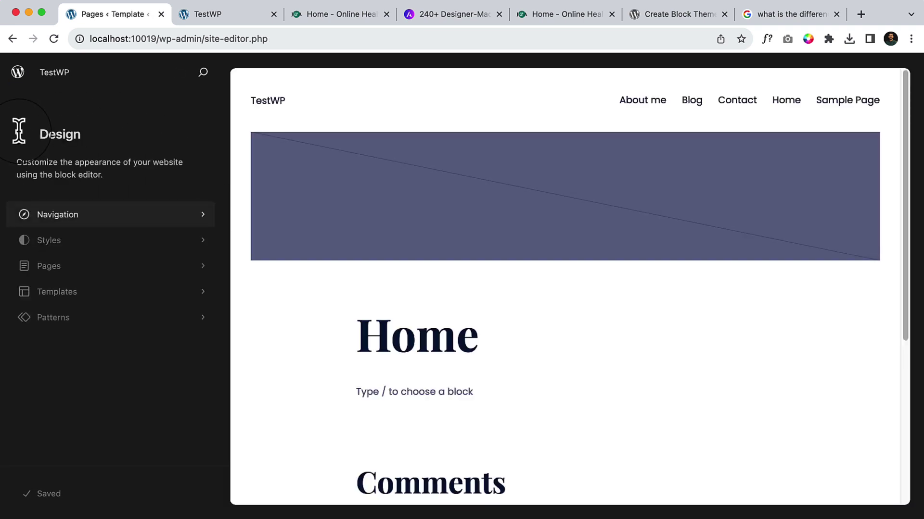
click(76, 242)
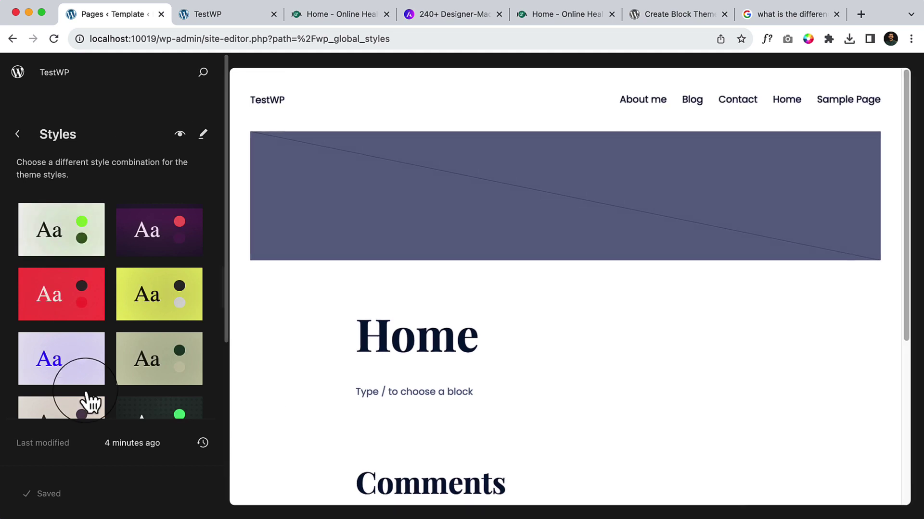
scroll(93, 345, down, 4)
scroll(4, 171, up, 4)
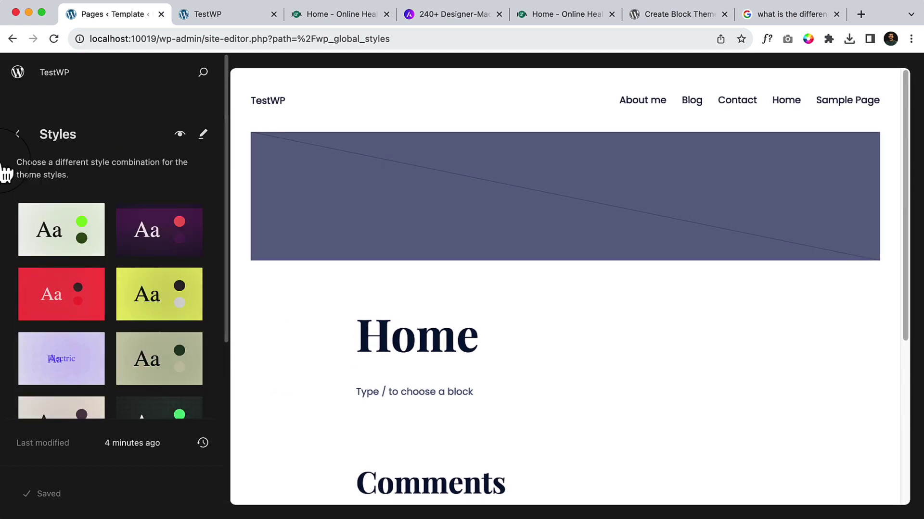
click(18, 133)
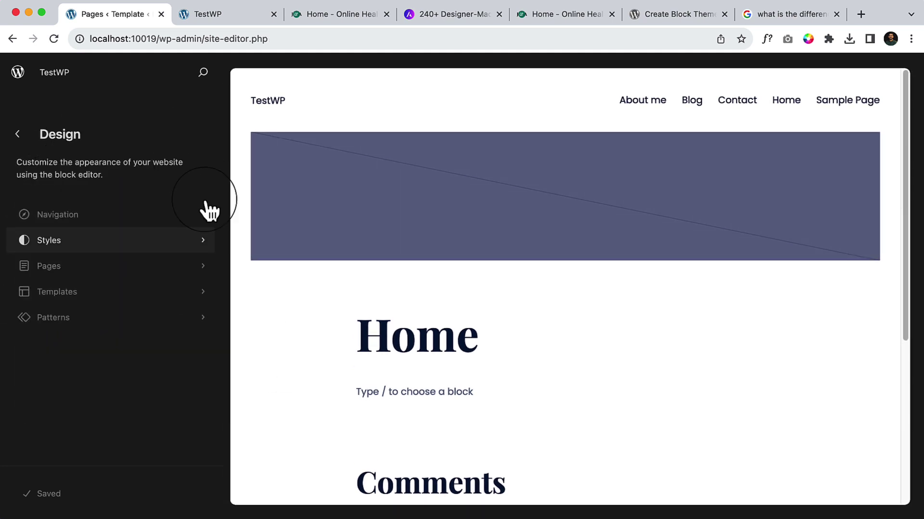
Step: Open the Pages panel, view the full admin pages list, then come back
click(127, 269)
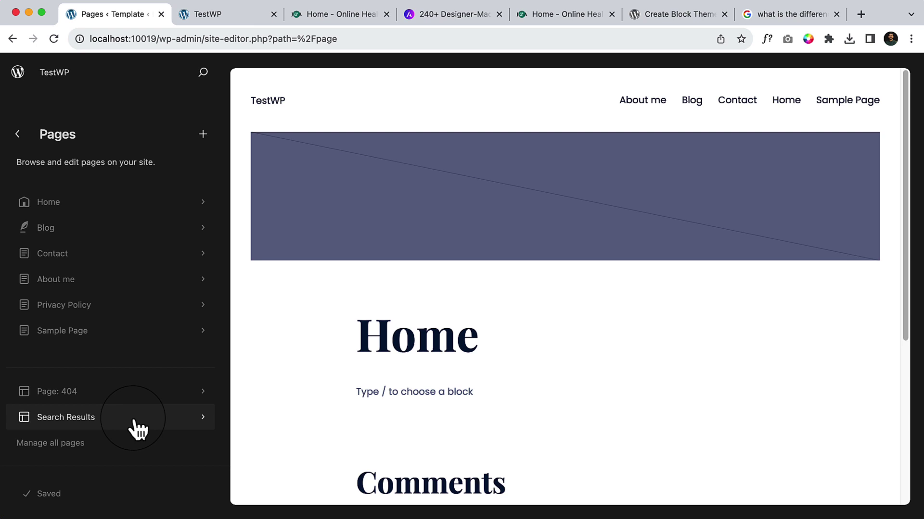
click(60, 455)
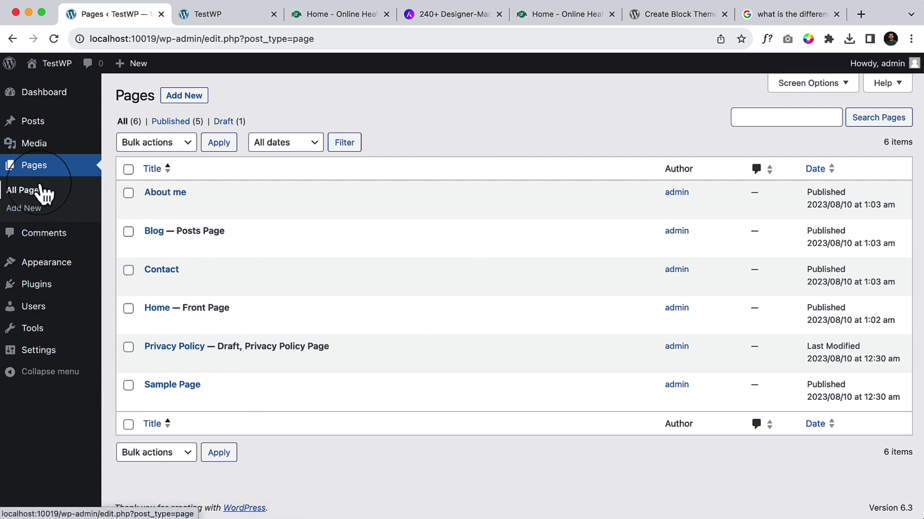
click(11, 46)
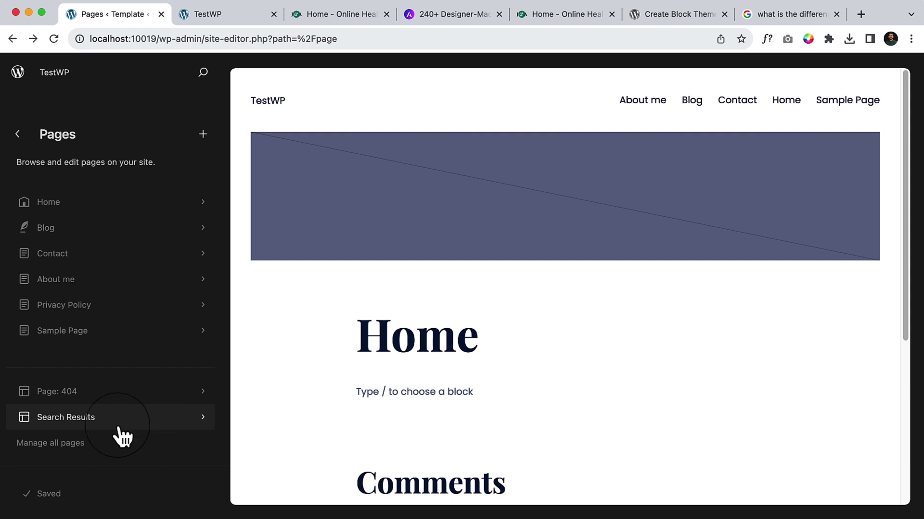
Step: Open the Templates list, preview the All Archives template, and return to the list
click(19, 134)
click(128, 295)
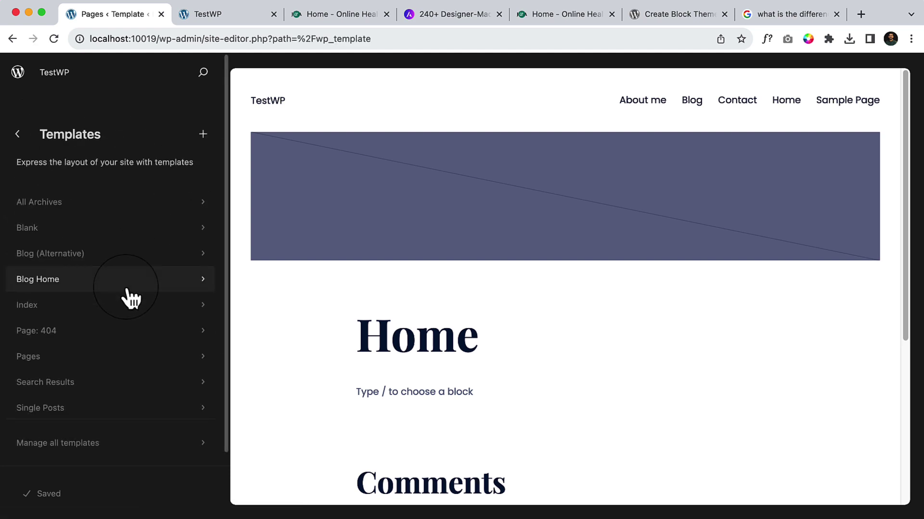
click(146, 212)
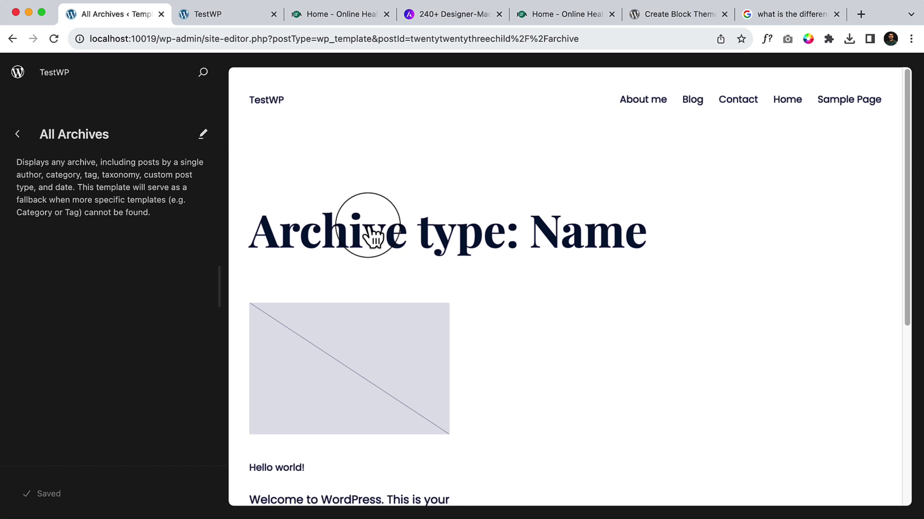
click(18, 136)
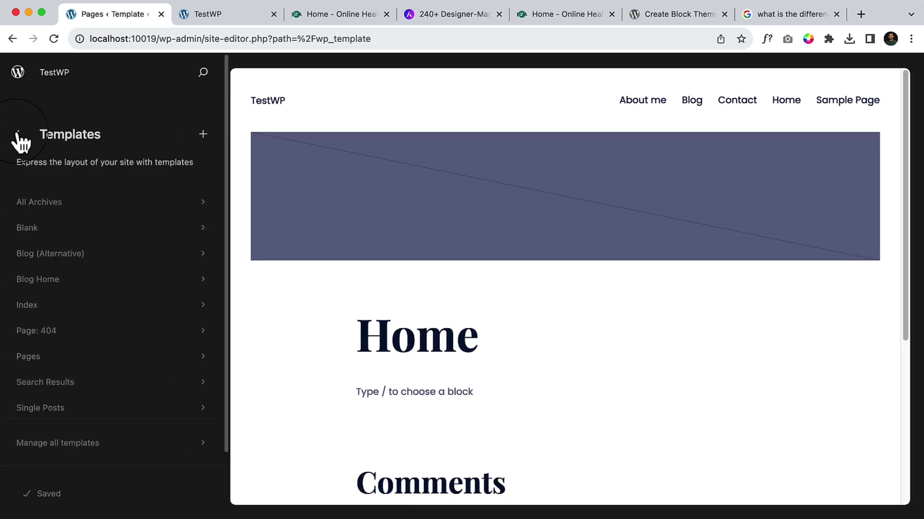
scroll(155, 366, down, 1)
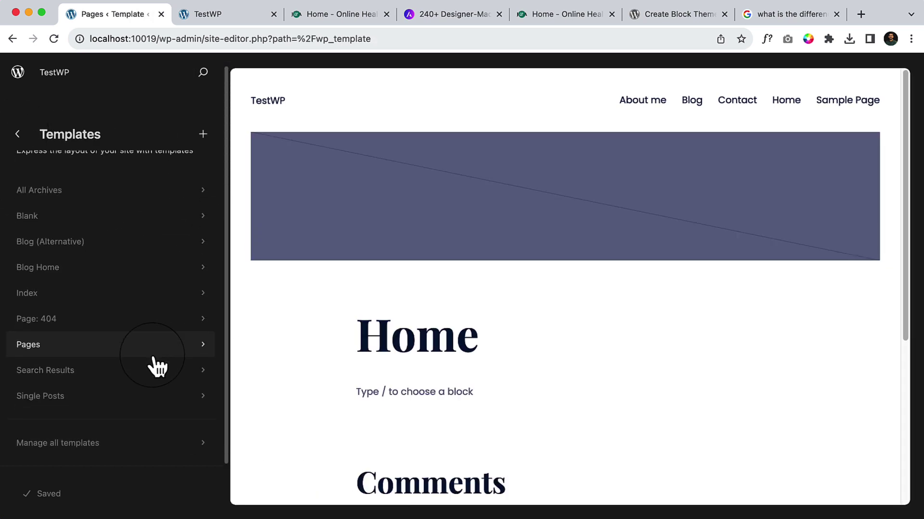
scroll(154, 366, up, 1)
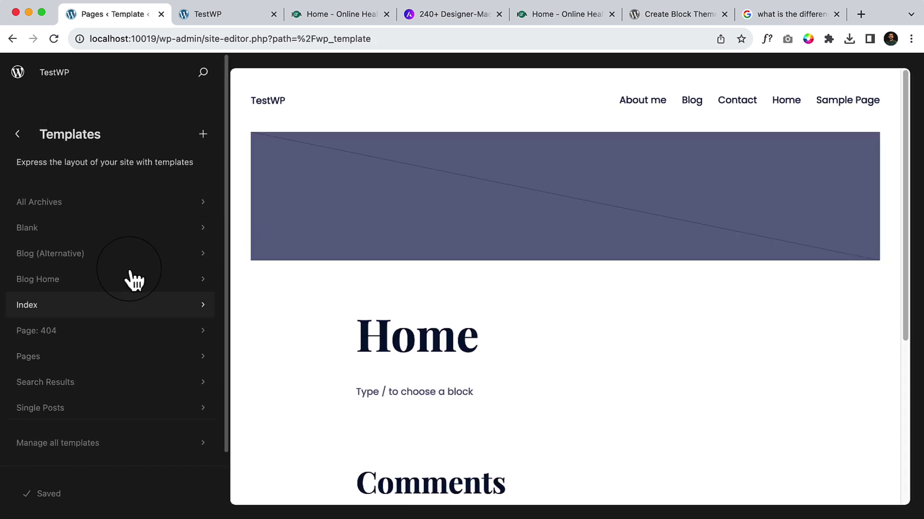
Step: Start adding a new custom template, then cancel the Create custom template dialog
click(202, 135)
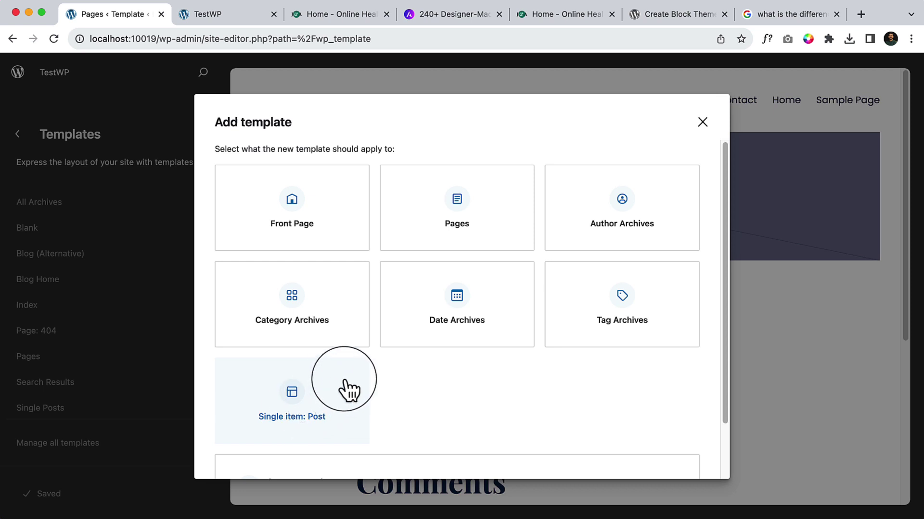
scroll(345, 383, down, 2)
scroll(347, 390, down, 2)
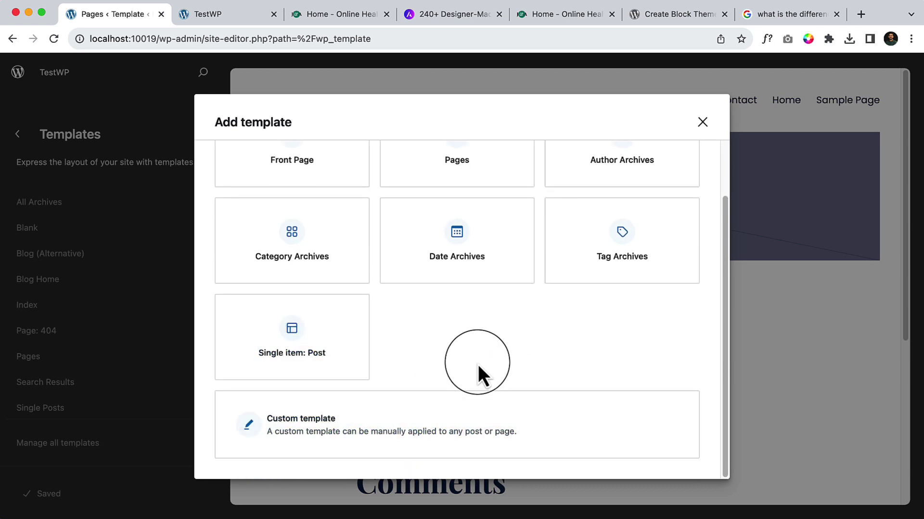
scroll(546, 286, up, 3)
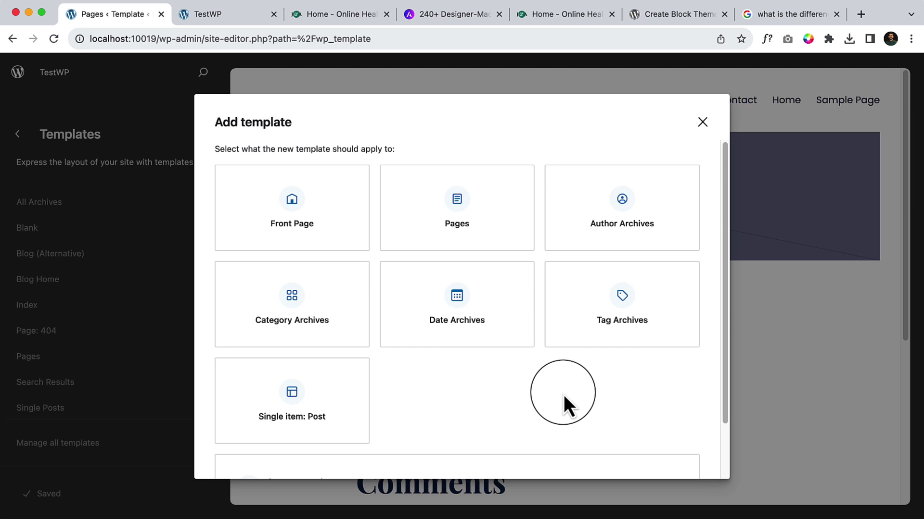
scroll(563, 394, down, 2)
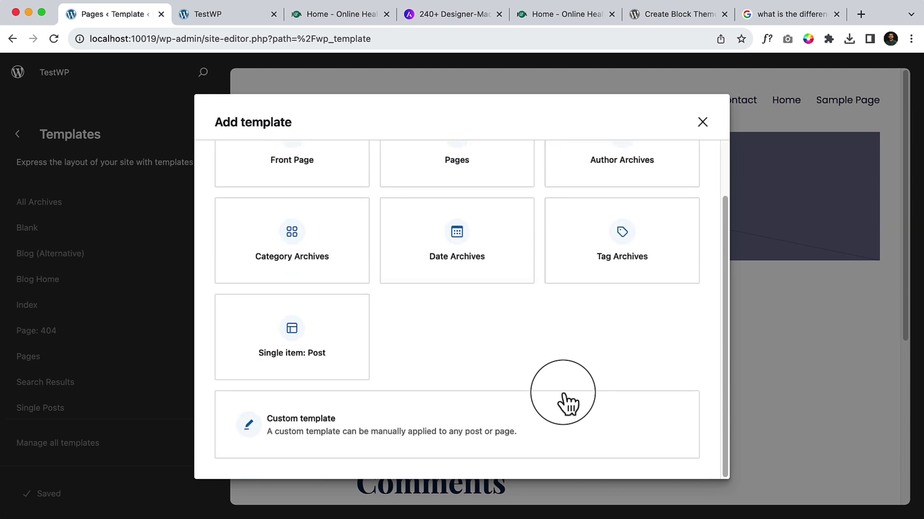
click(322, 435)
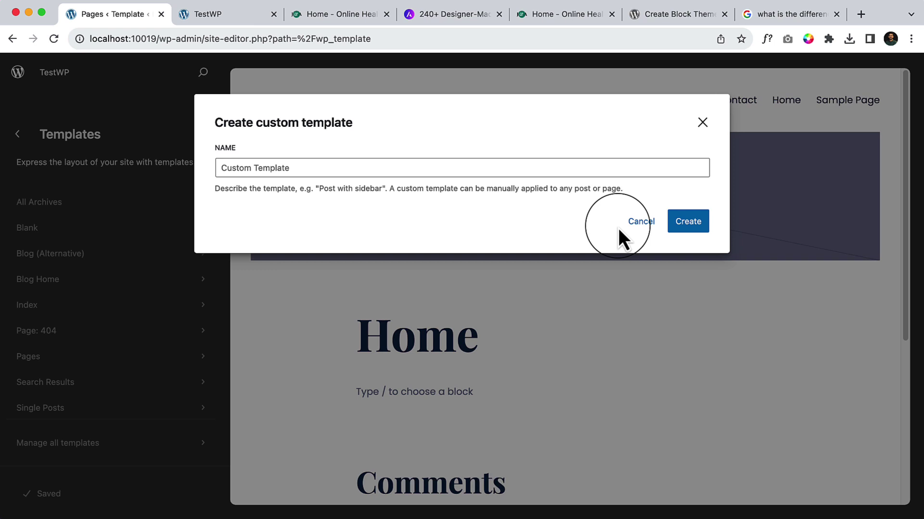
click(633, 222)
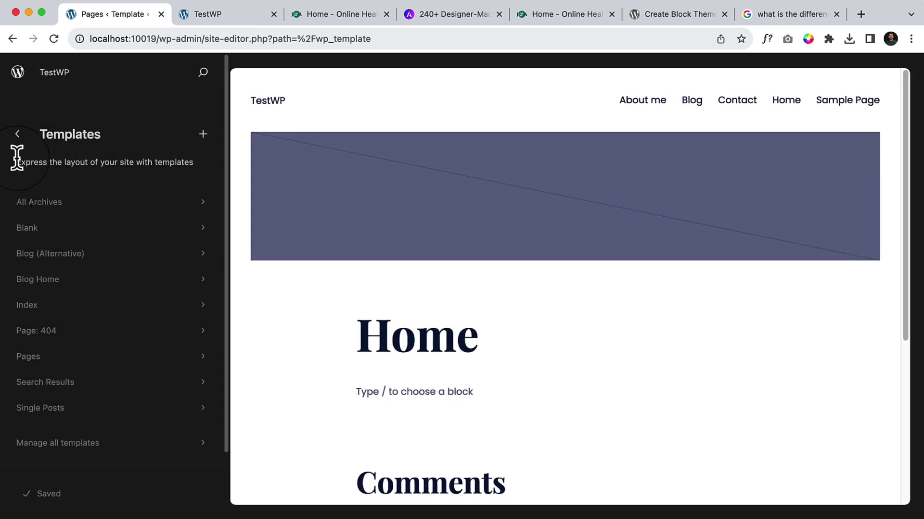
Step: Browse the full list of all templates, then back out through Templates to Design
click(82, 443)
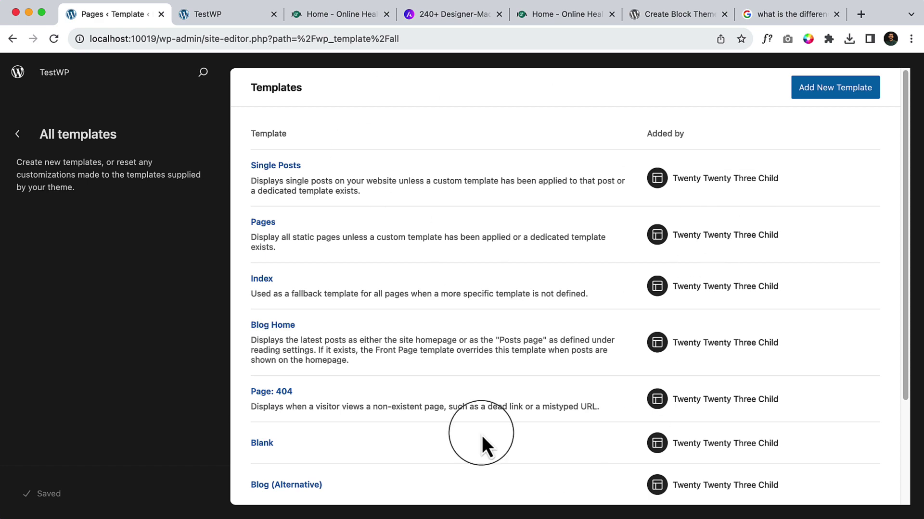
scroll(549, 387, down, 5)
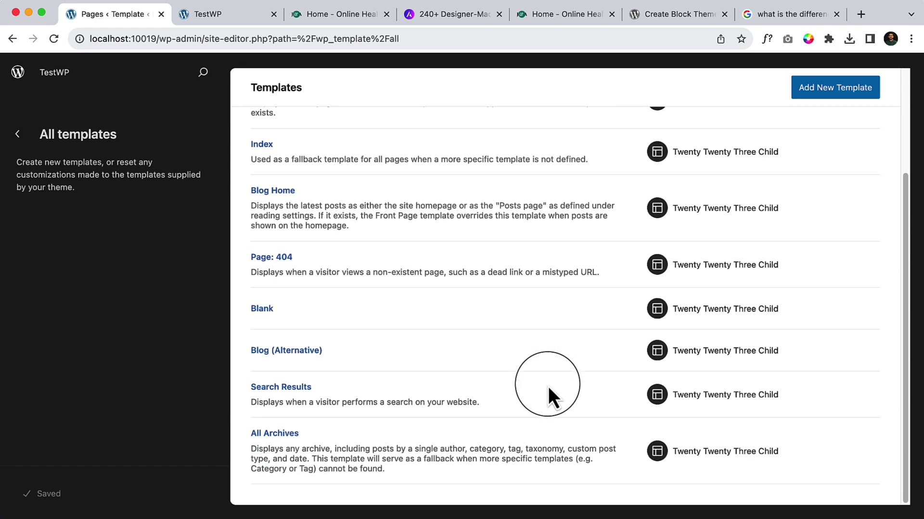
scroll(547, 386, up, 5)
scroll(547, 386, down, 1)
scroll(547, 385, up, 1)
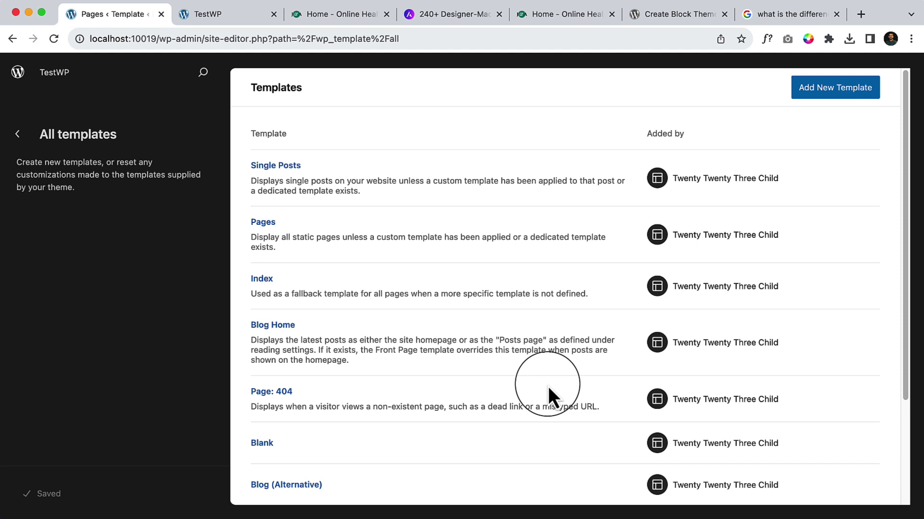
click(20, 140)
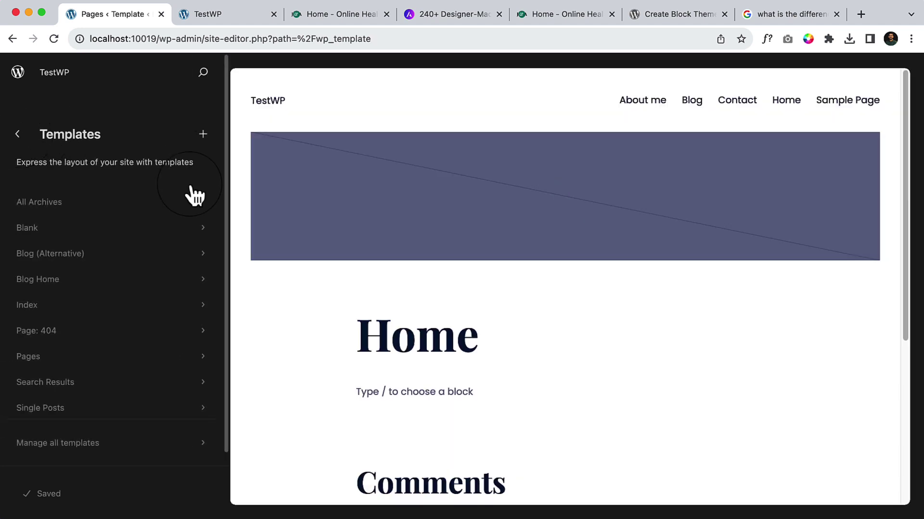
click(21, 138)
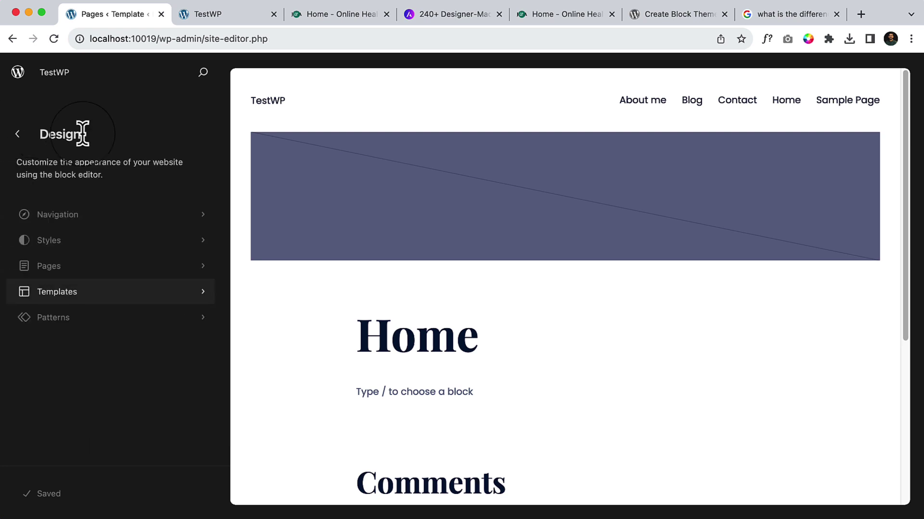
Step: Open Patterns and view the Header, Footer and General template parts, then return to Design
click(125, 319)
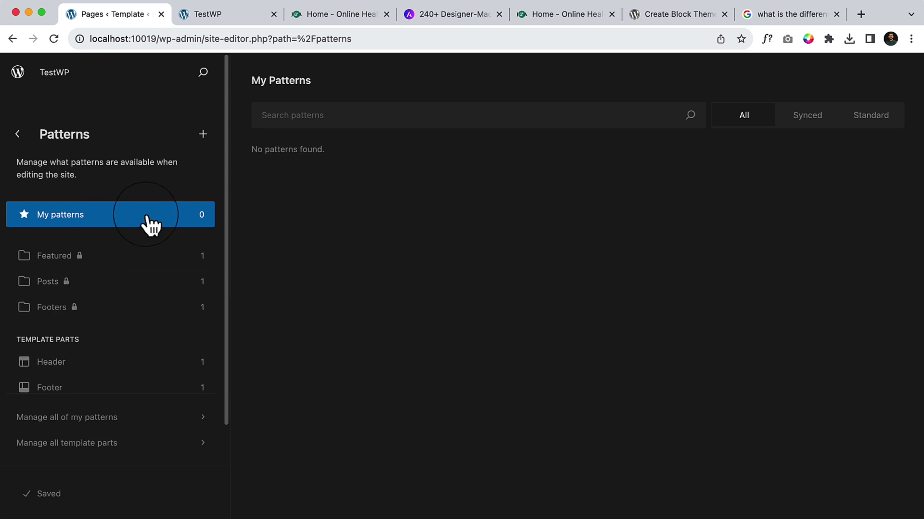
scroll(194, 332, down, 2)
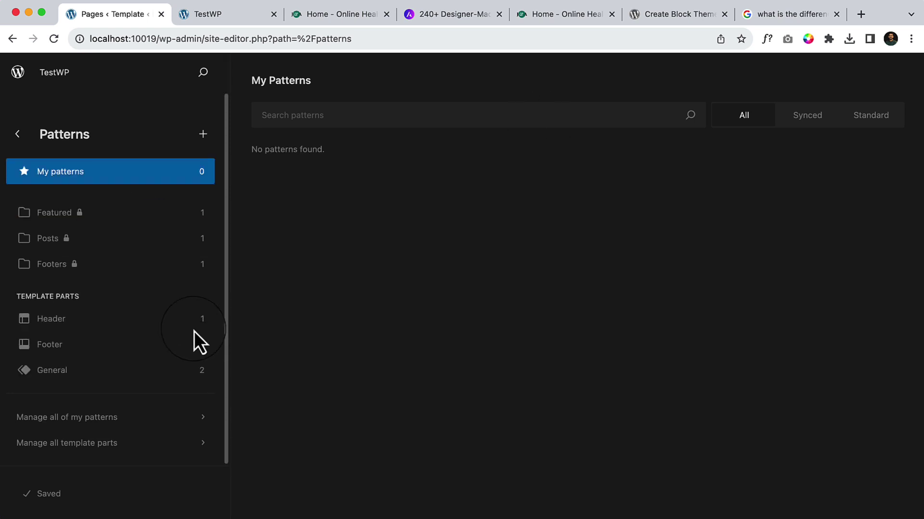
click(118, 330)
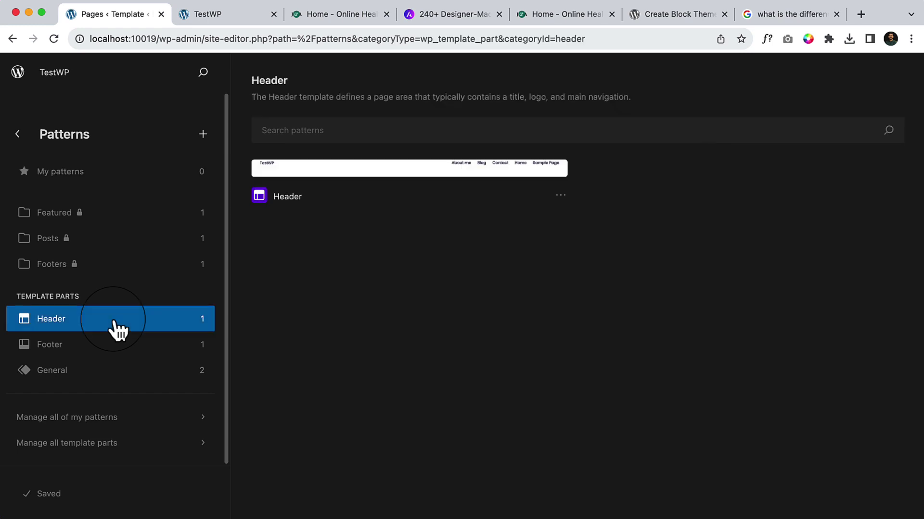
click(103, 347)
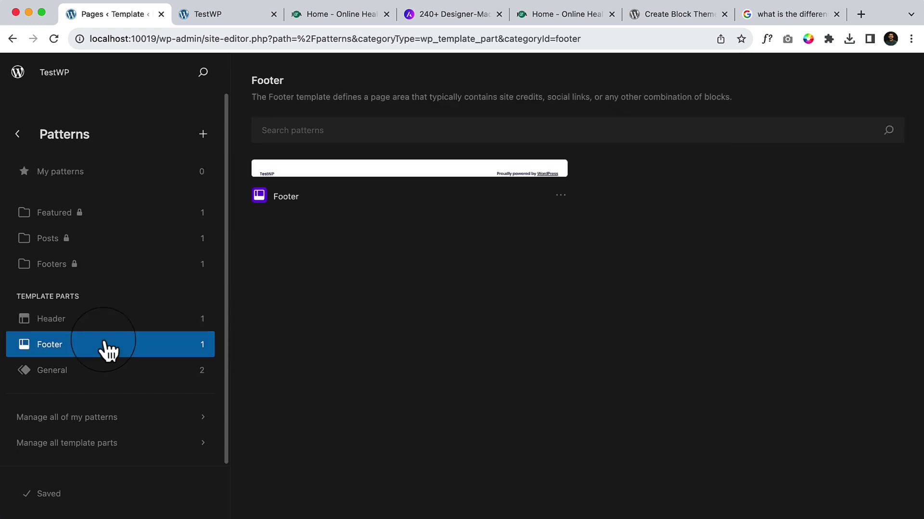
click(129, 371)
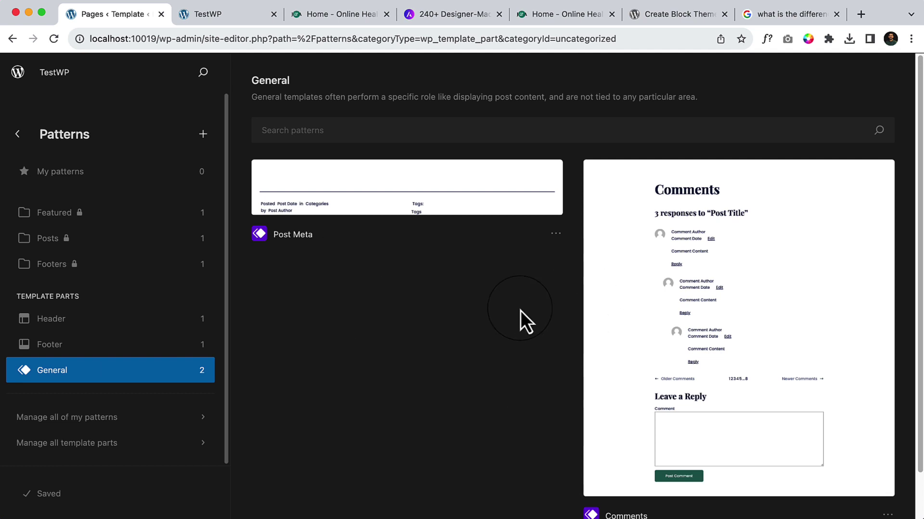
scroll(520, 310, down, 2)
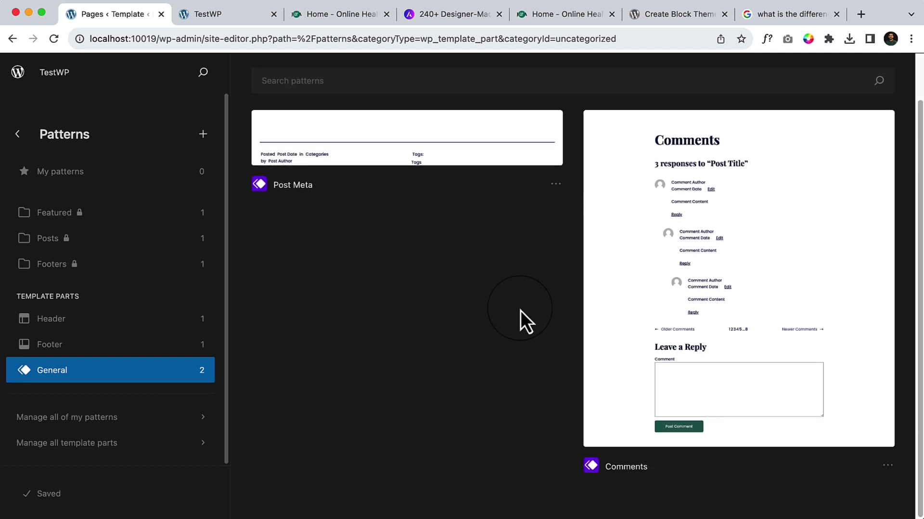
scroll(520, 310, up, 2)
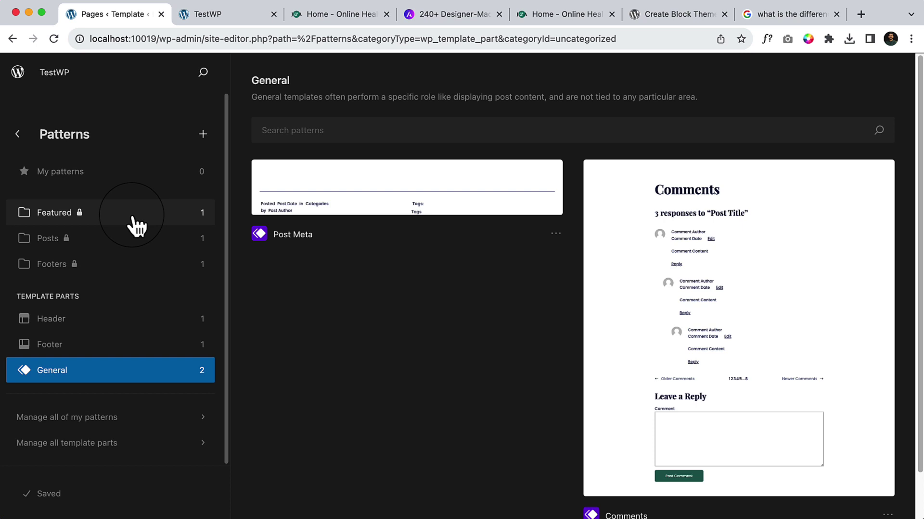
click(18, 136)
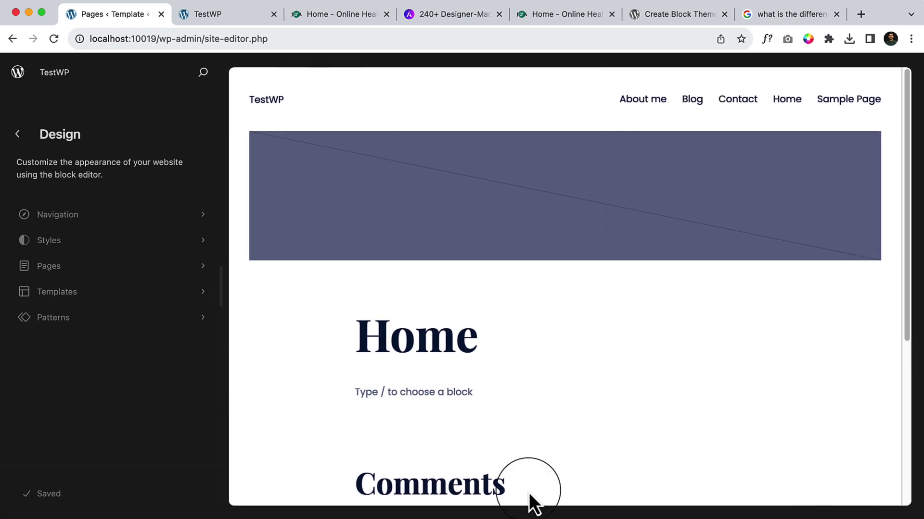
Step: Put the Home page into edit mode and search the command palette for 'style'
click(676, 362)
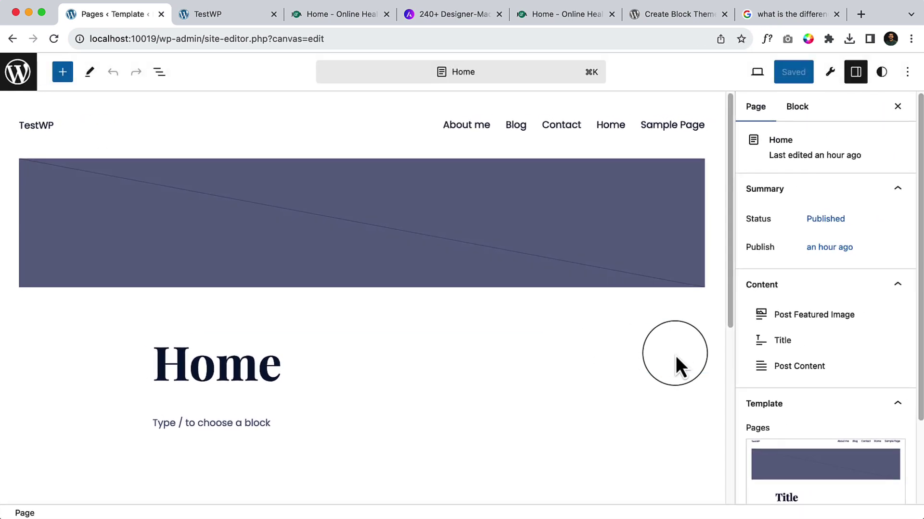
click(468, 74)
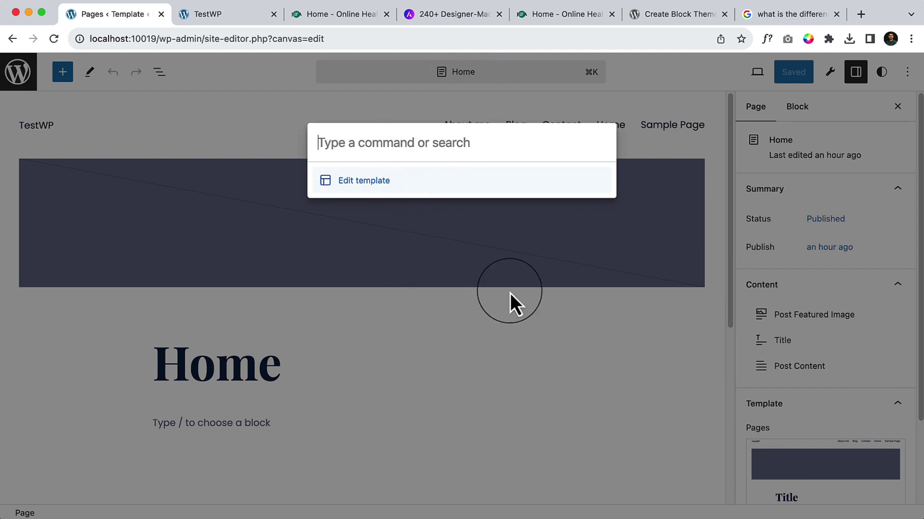
click(535, 301)
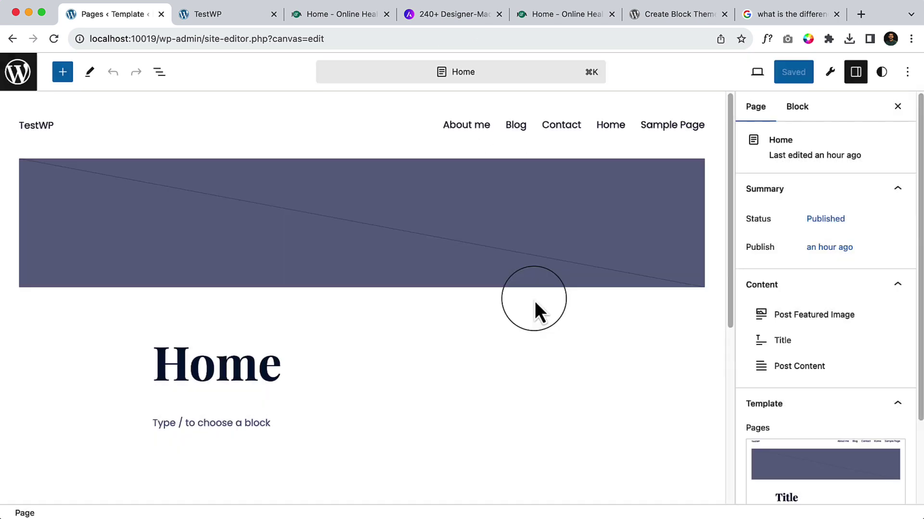
click(484, 82)
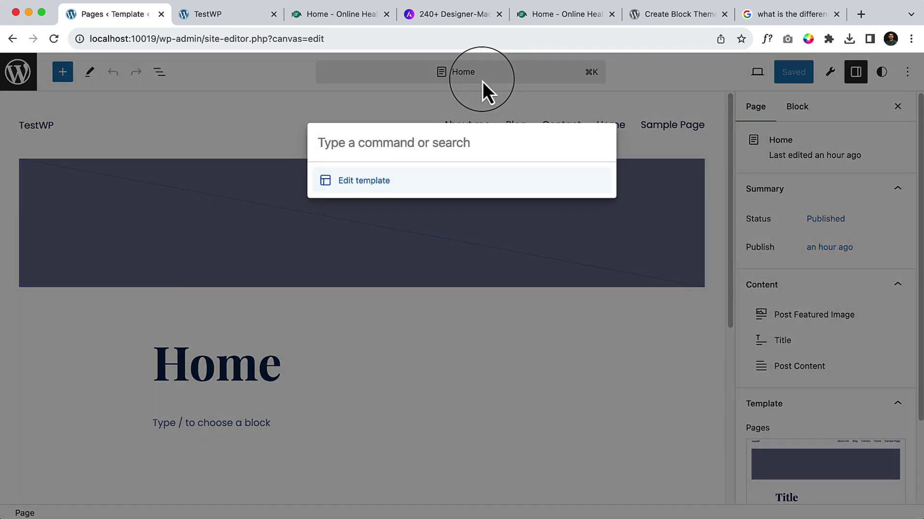
text(style)
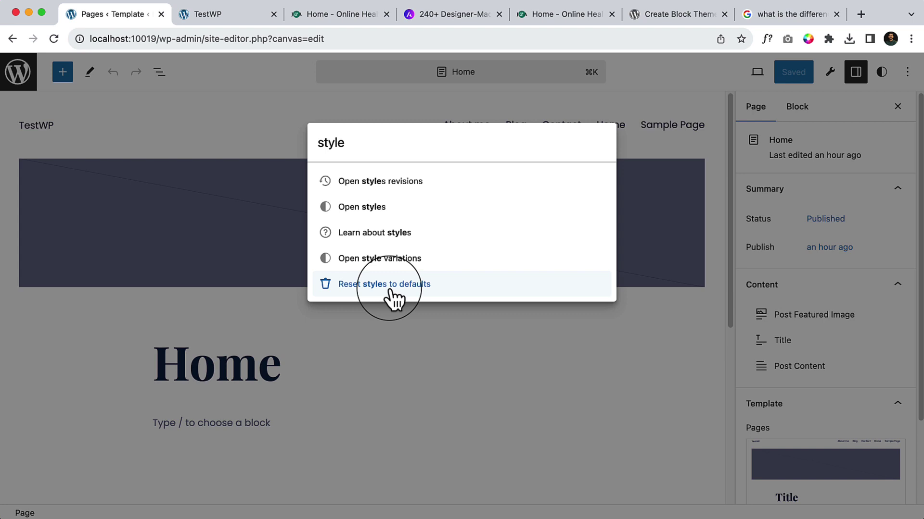
Step: Open the Styles panel, then jump to the Contact page via a 'contact' command search
click(395, 207)
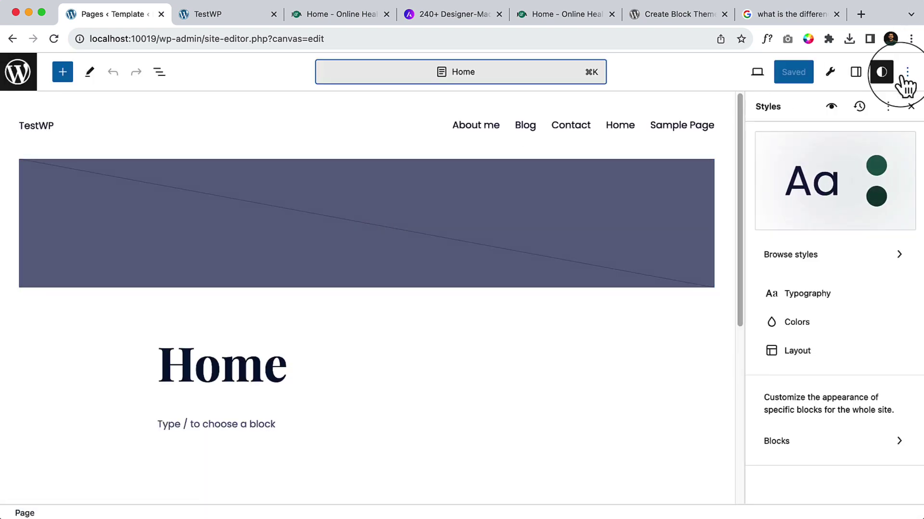
click(543, 73)
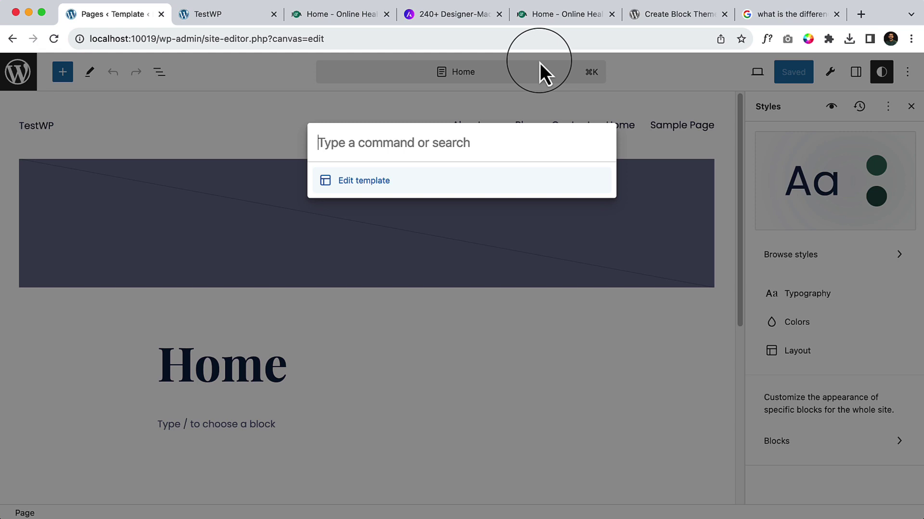
text(contact)
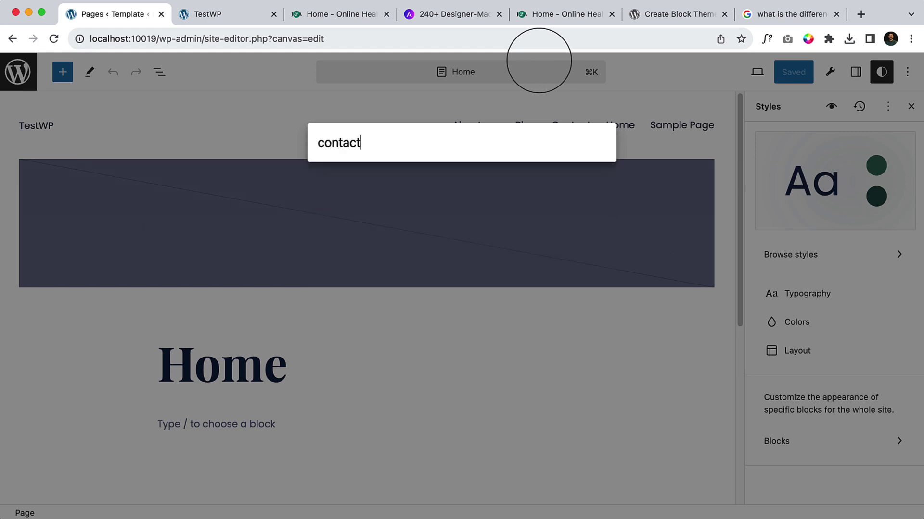
key(Return)
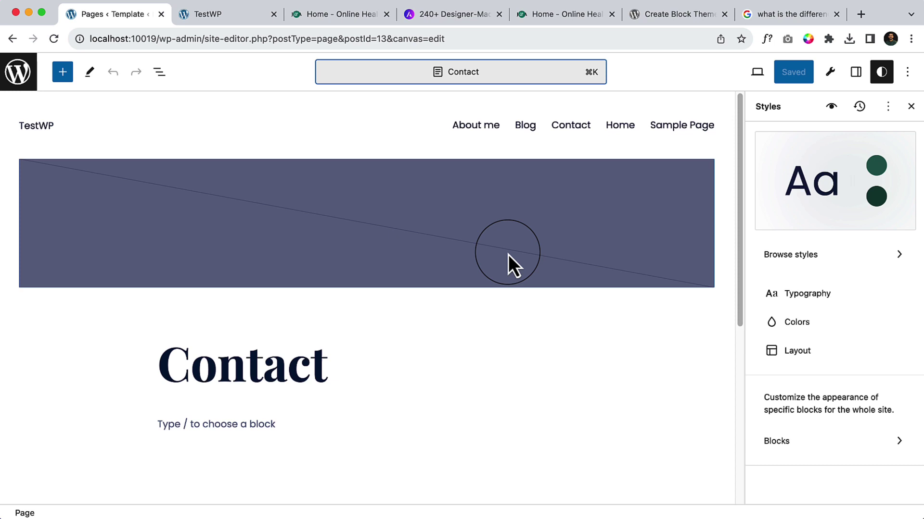
scroll(325, 468, down, 6)
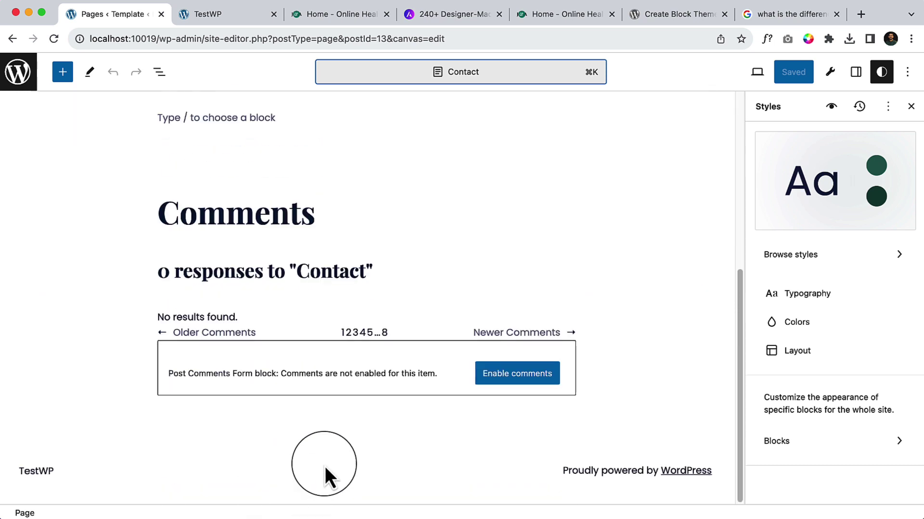
scroll(324, 466, up, 6)
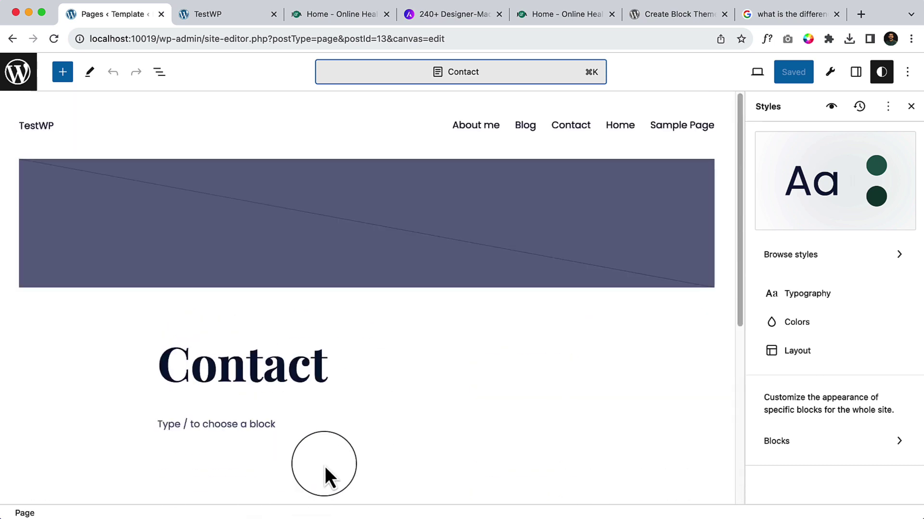
Step: Open Sample Page for editing via a 'sam' command search and scroll through it
key(super+k)
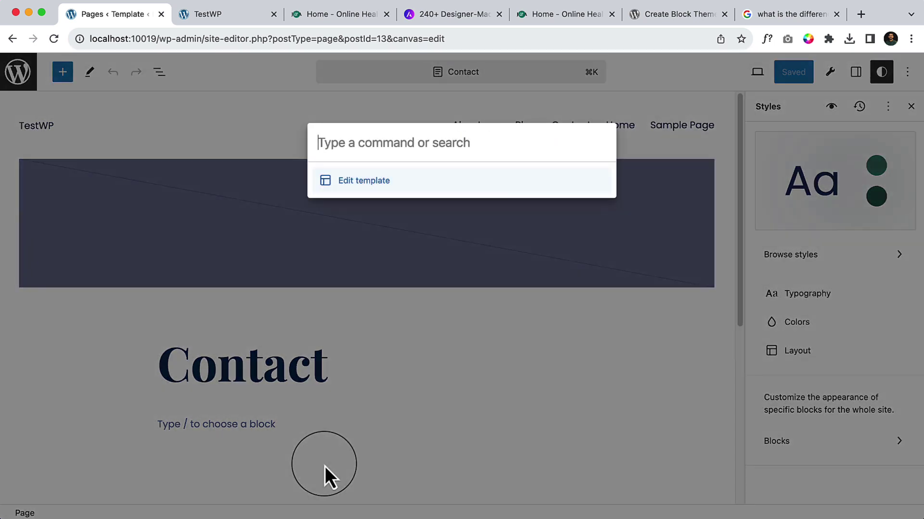
text(sam)
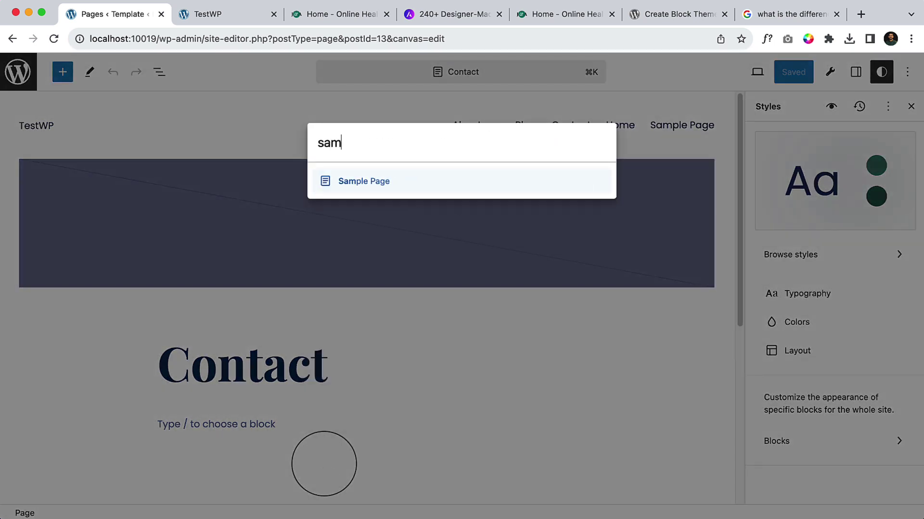
key(Return)
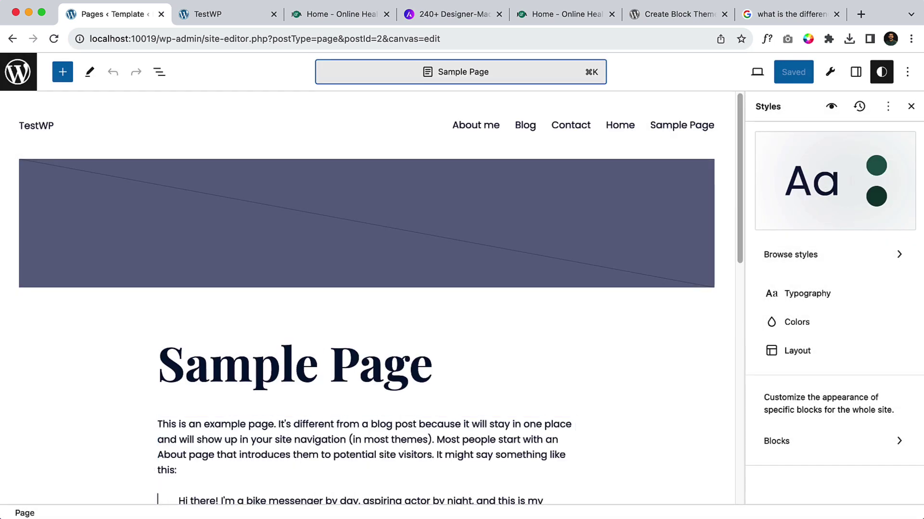
scroll(351, 304, down, 10)
scroll(351, 304, up, 10)
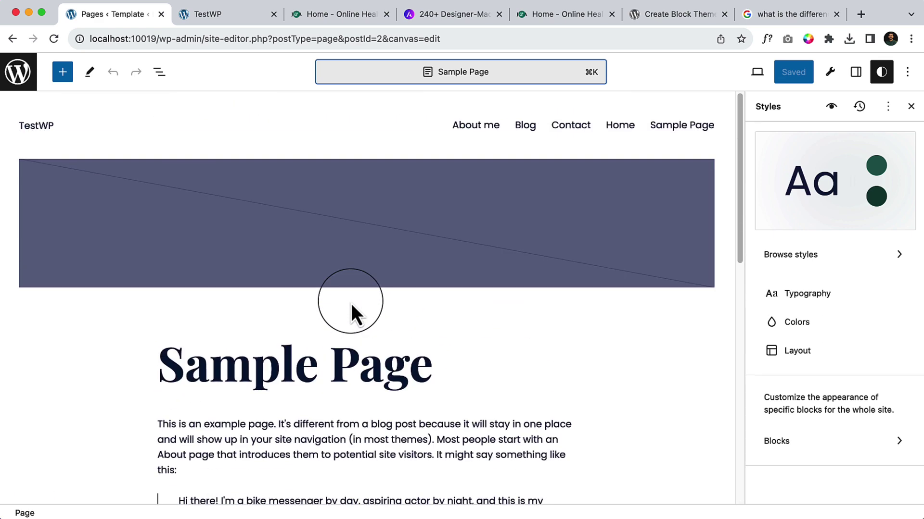
key(super+k)
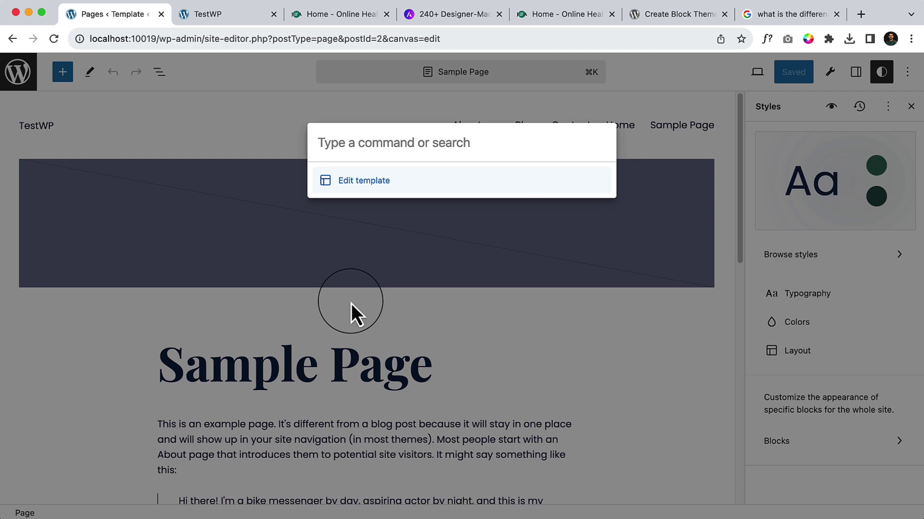
Step: Open the Single Posts template via a 'single' search, scroll it, then back out to Design
text(single)
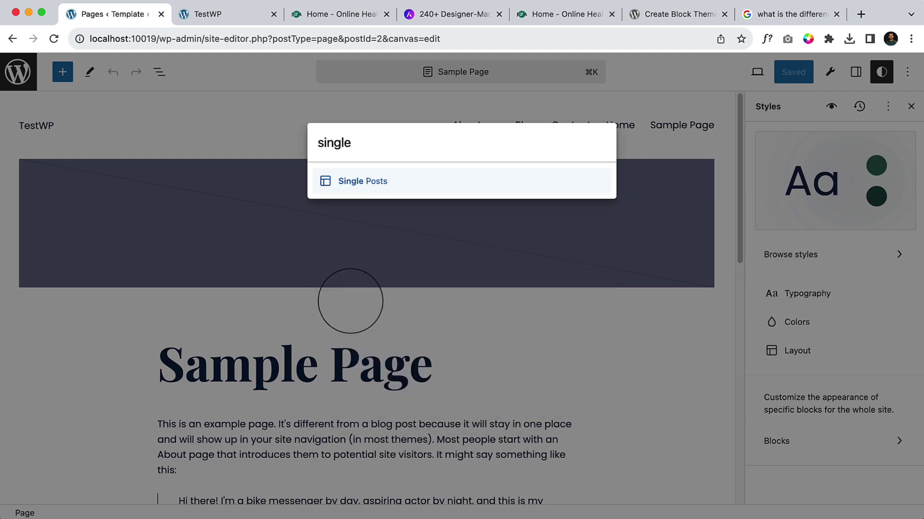
key(Return)
scroll(408, 273, down, 10)
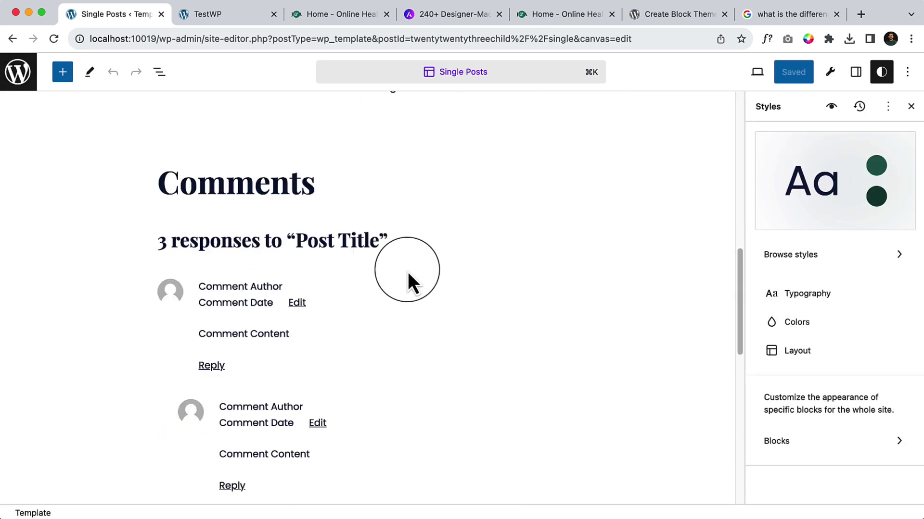
scroll(408, 272, down, 4)
scroll(408, 272, up, 20)
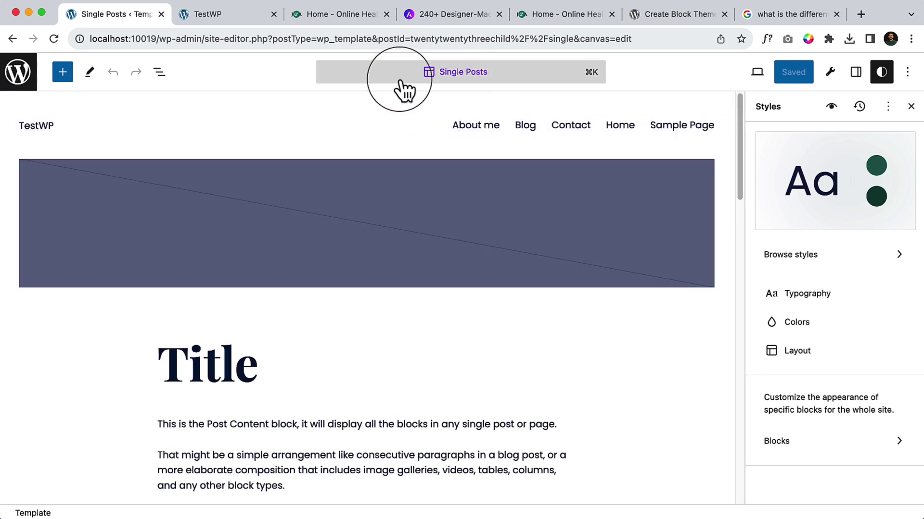
click(19, 89)
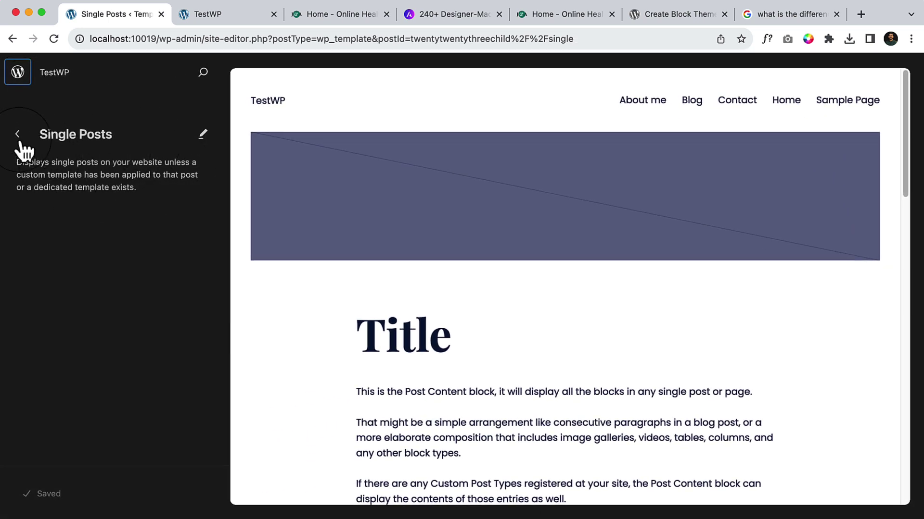
click(20, 136)
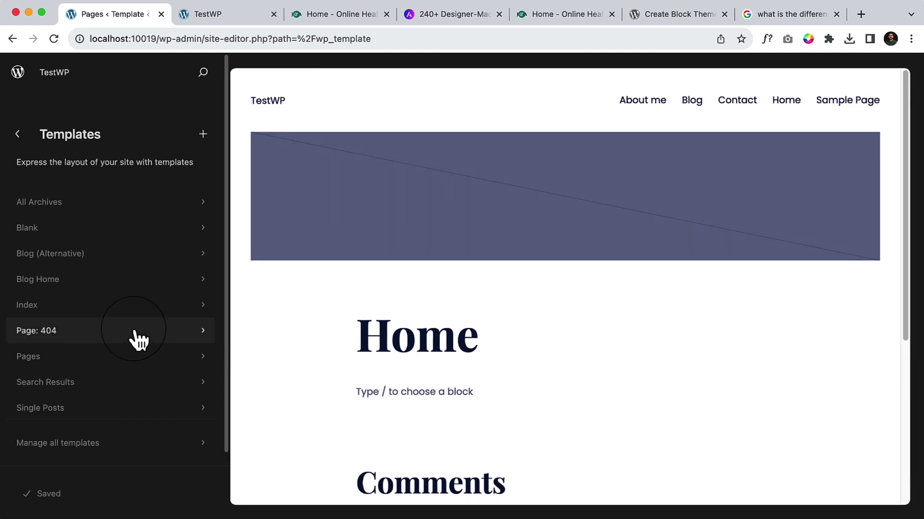
click(19, 136)
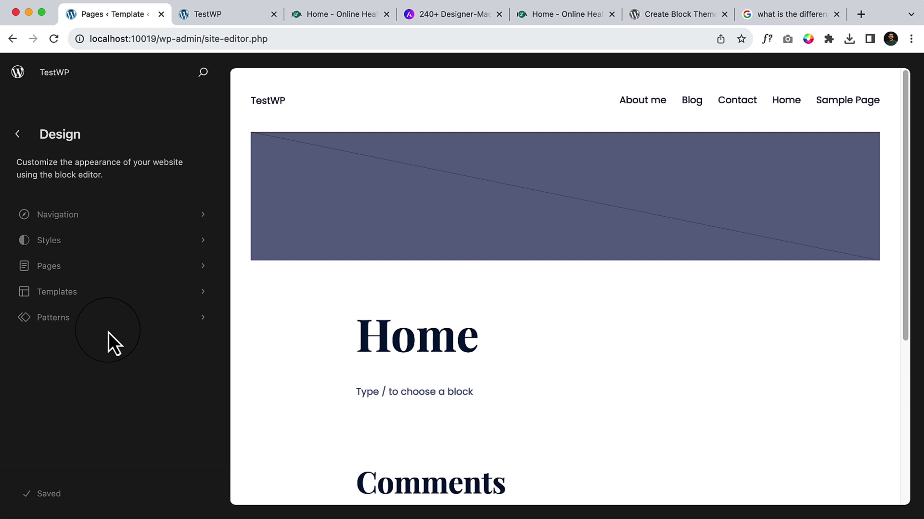
Step: Show the templates list, then open the previewed Home page in the editor
click(153, 291)
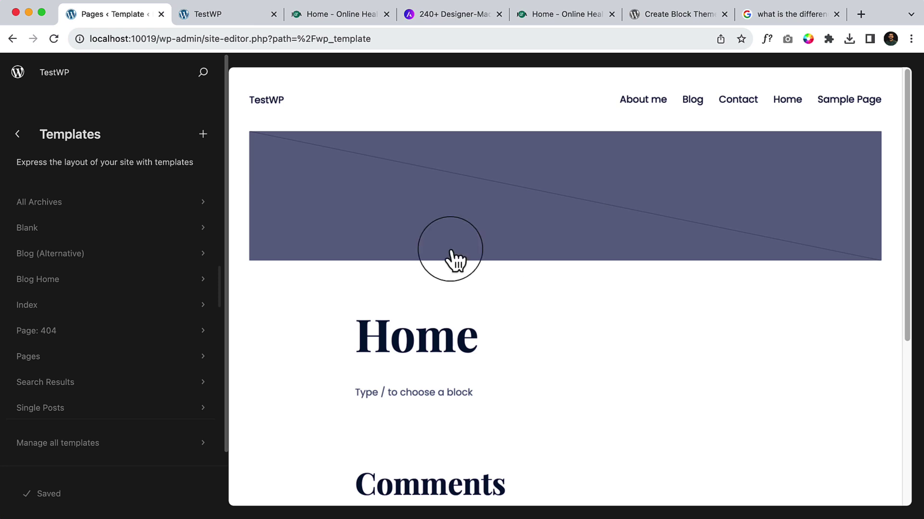
click(725, 281)
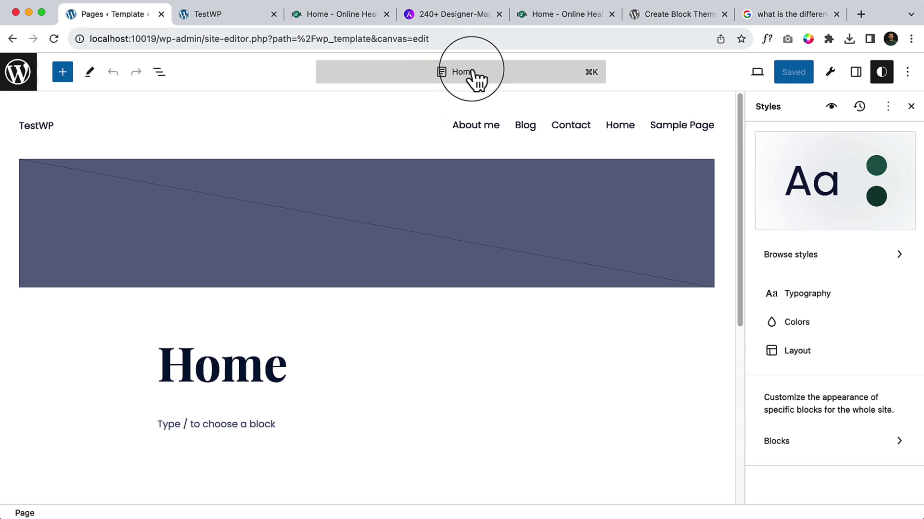
Step: Open the Pages template by searching 'page' in the command search
click(474, 72)
text(page)
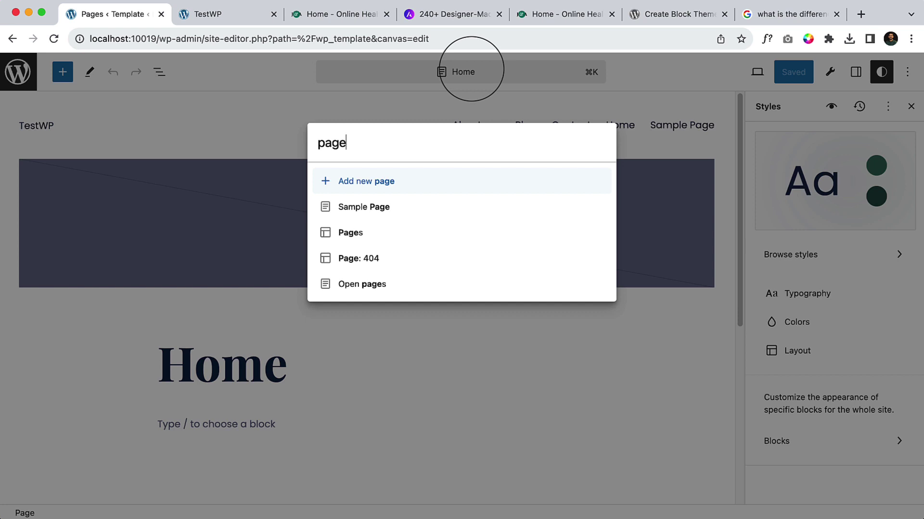
key(Down)
key(Down)
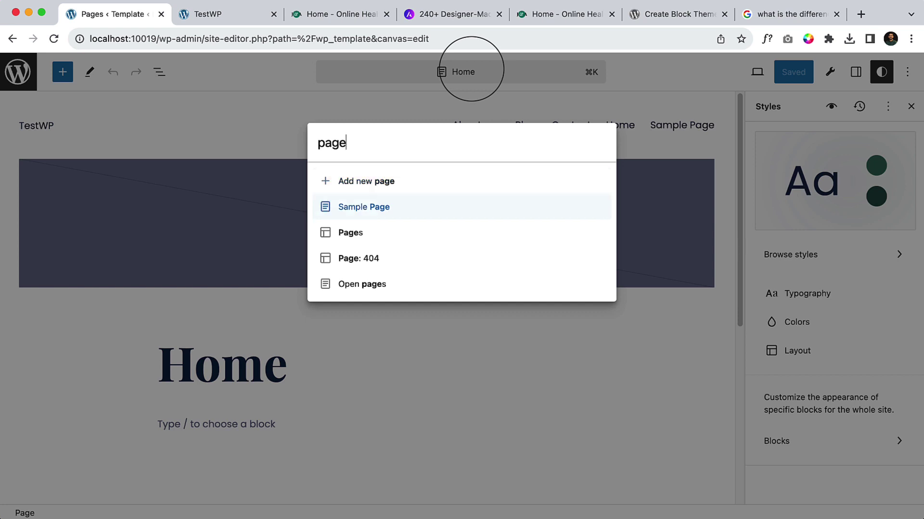
key(Return)
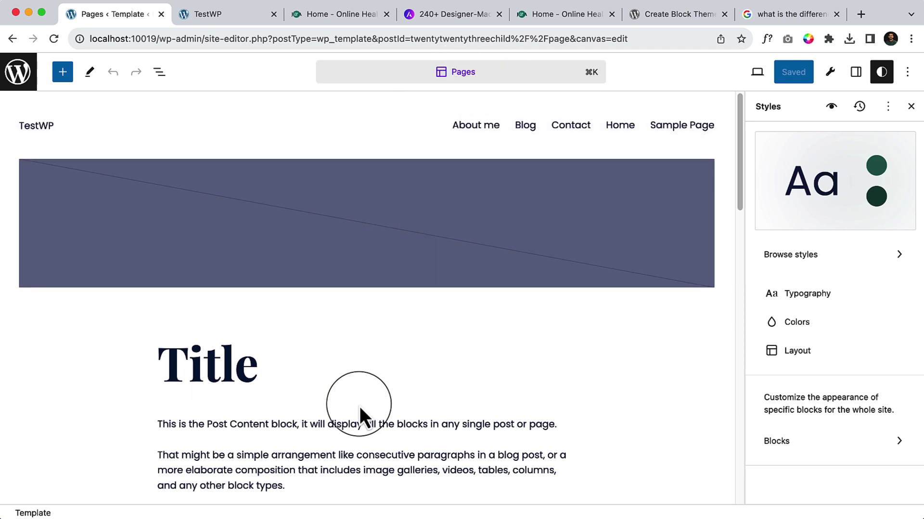
Step: Select the template's featured image block, then its Title heading block
mouse_move(498, 322)
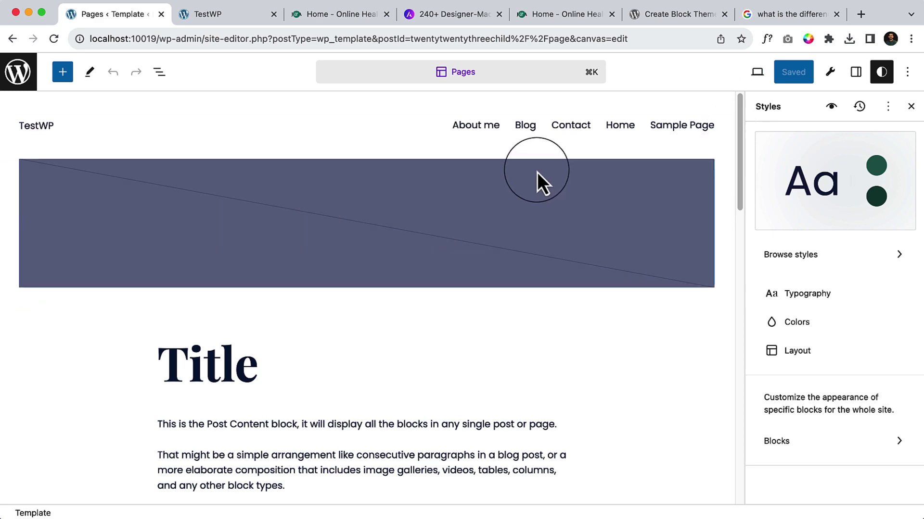
scroll(534, 179, down, 15)
scroll(459, 213, down, 5)
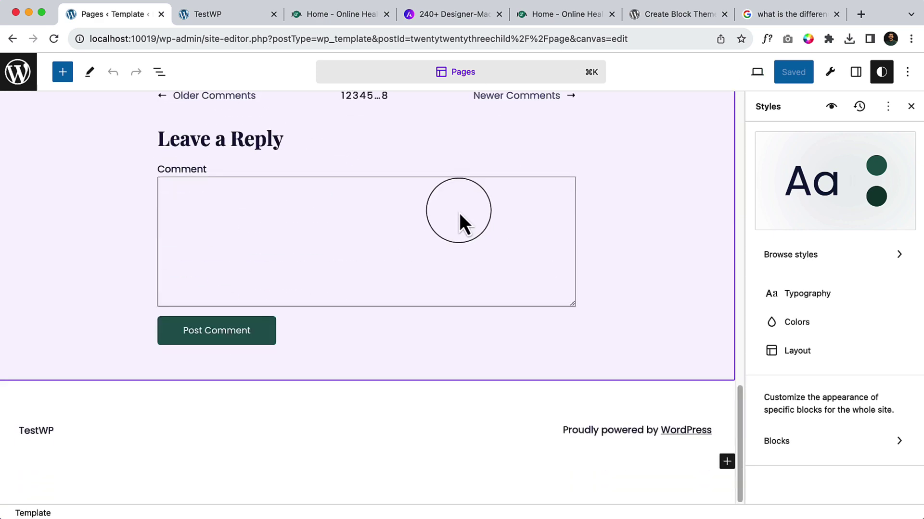
scroll(459, 213, up, 20)
click(483, 255)
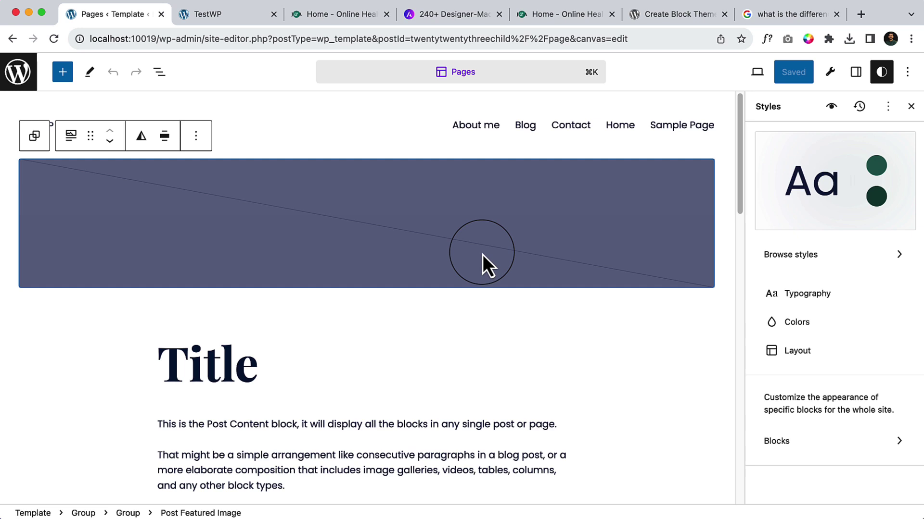
mouse_move(494, 293)
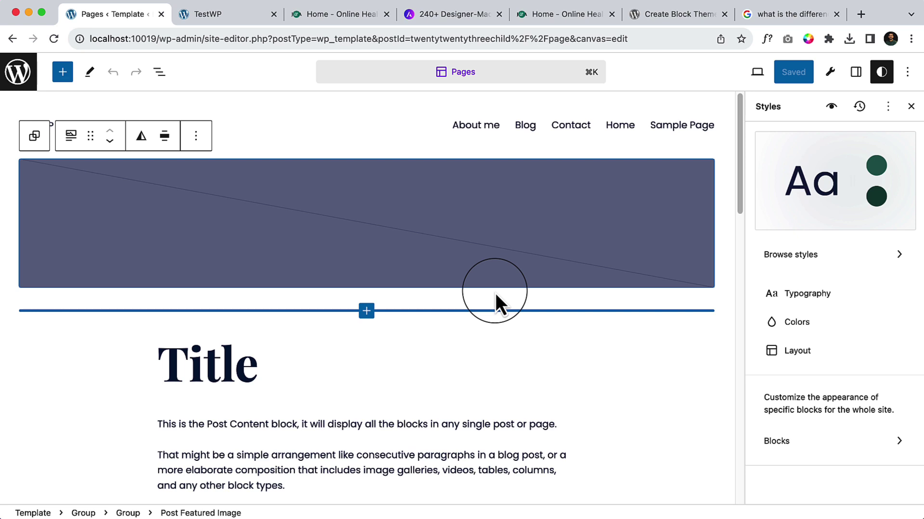
click(260, 345)
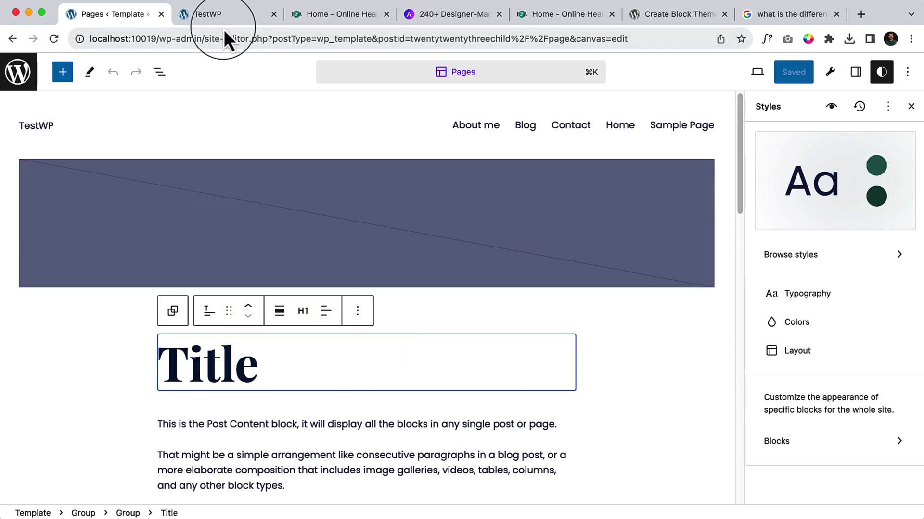
Step: Switch to the live TestWP site tab and select, then deselect, the Home heading
click(230, 14)
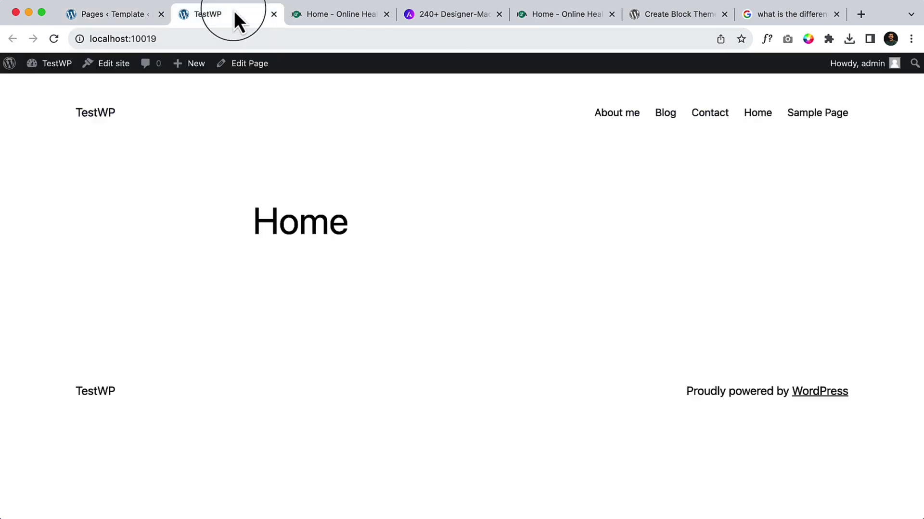
double_click(265, 221)
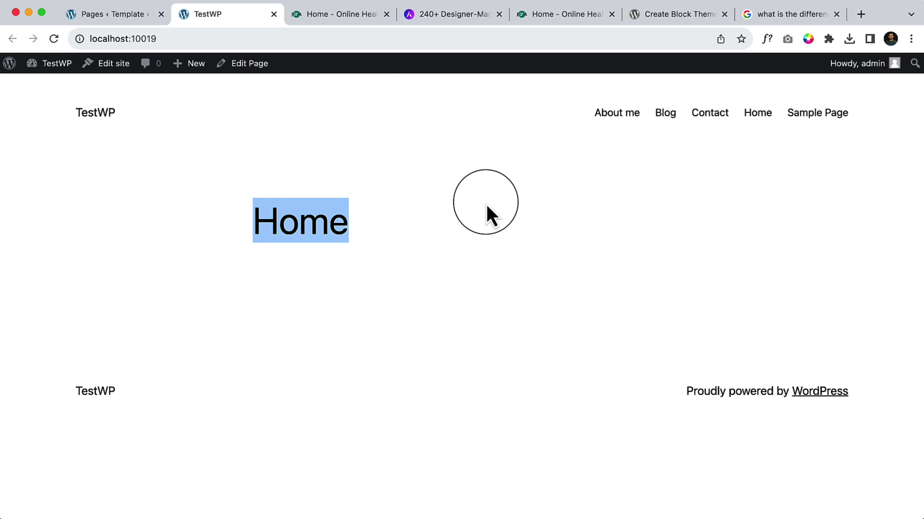
click(301, 223)
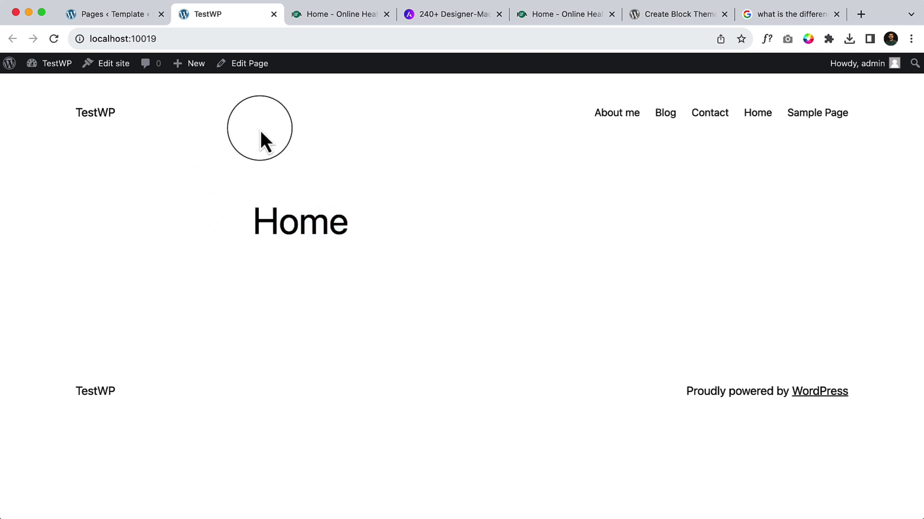